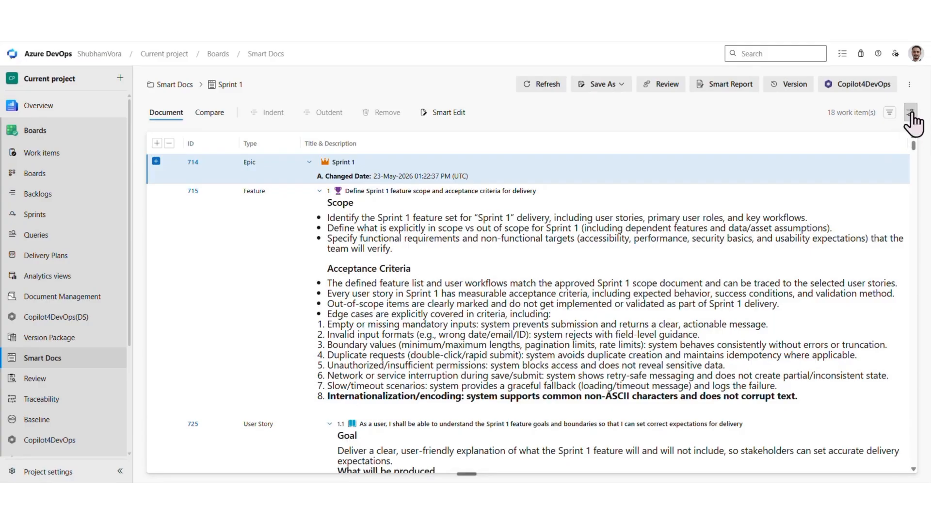
Turn off the document view for the Sprint 1 Smart Docs document and close the view options.
{"action": "left_click", "coordinate": [831, 173]}
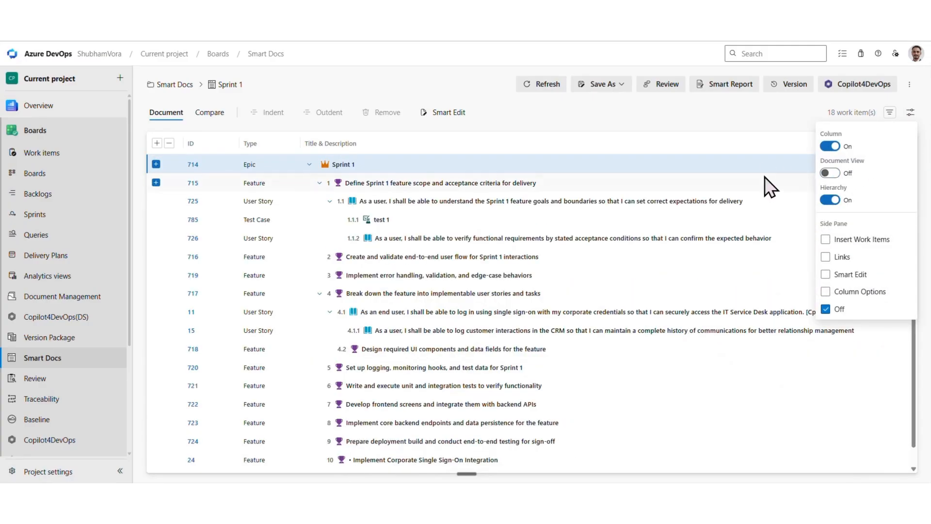
{"action": "left_click", "coordinate": [758, 138]}
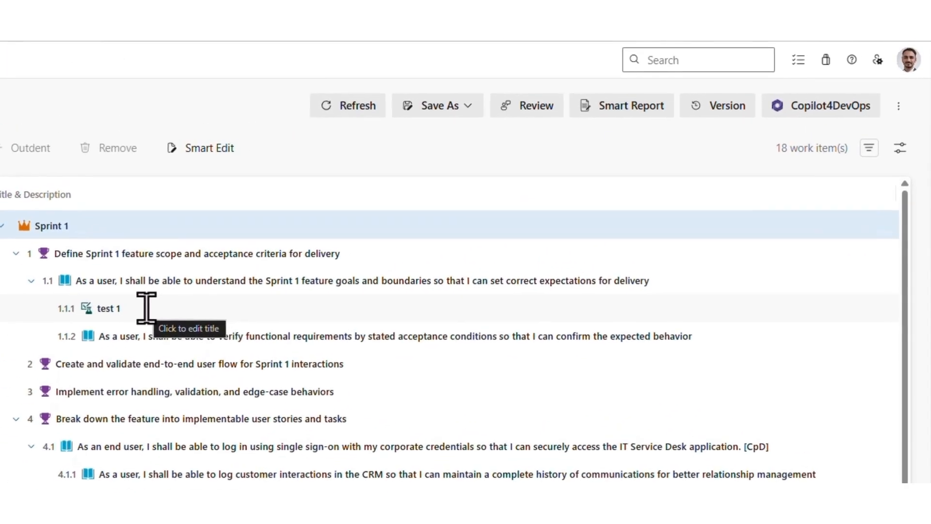
Open Smart Report for the Sprint 1 document and start a new report template in the designer.
{"action": "left_click", "coordinate": [622, 115]}
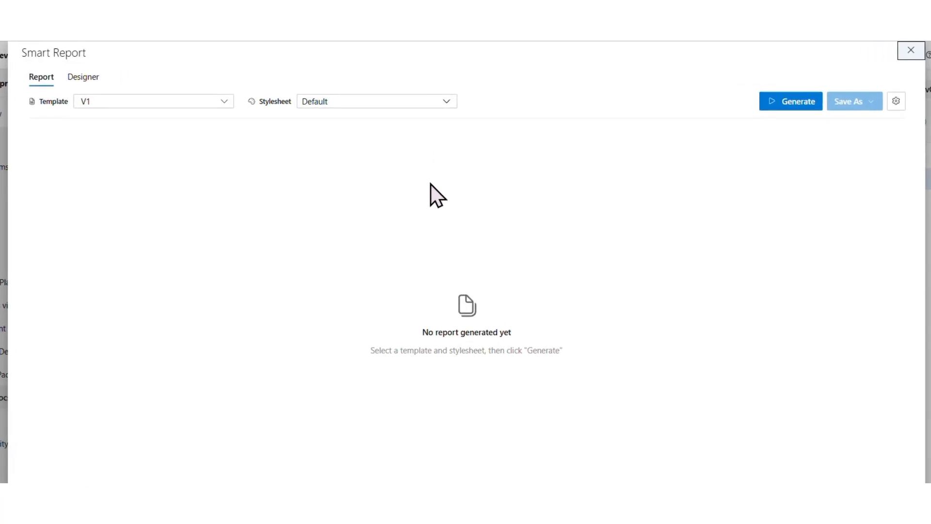
{"action": "left_click", "coordinate": [94, 96]}
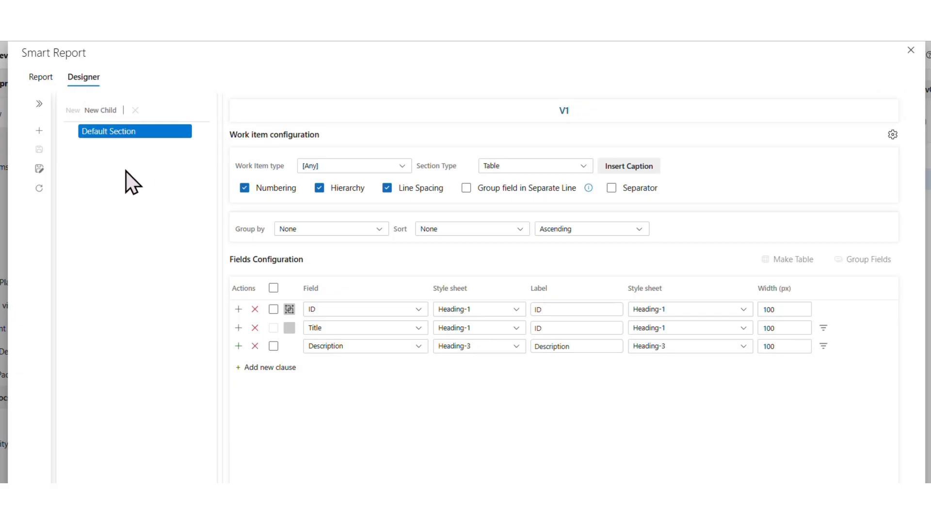
{"action": "left_click", "coordinate": [39, 103]}
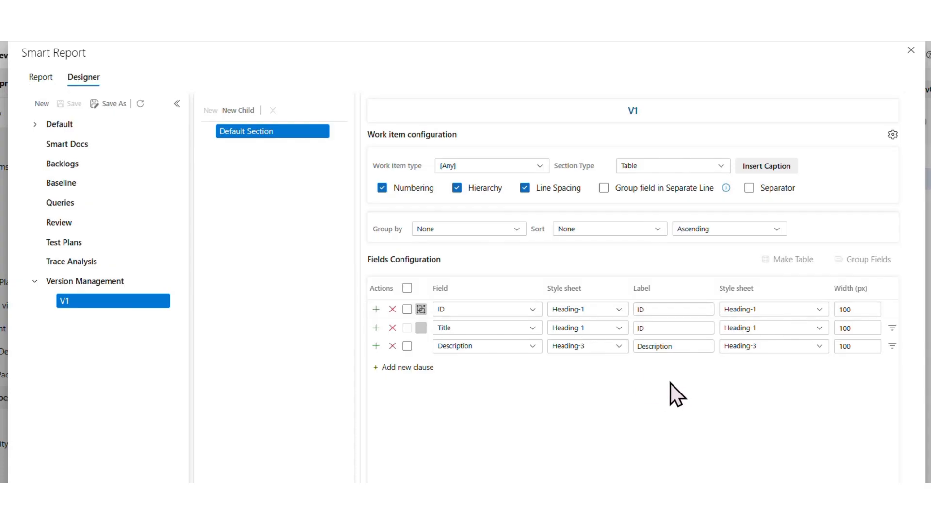
{"action": "left_click", "coordinate": [42, 104]}
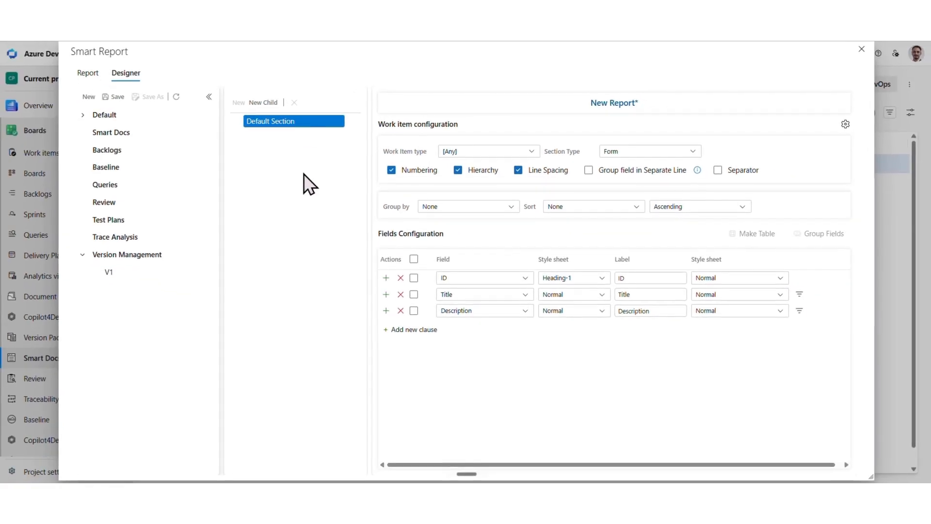
{"action": "mouse_move", "coordinate": [303, 122]}
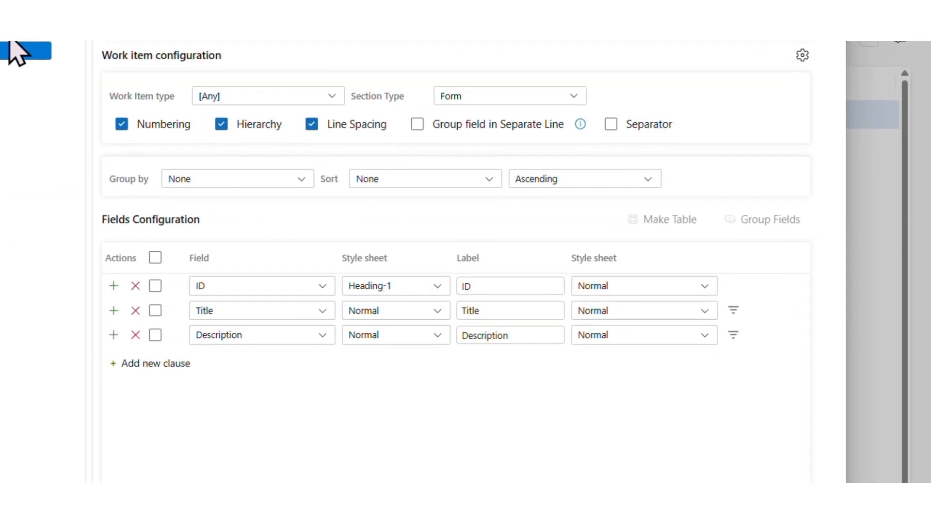
Configure the default section with Epic as the work item type and Form as the section type.
{"action": "left_click", "coordinate": [230, 108]}
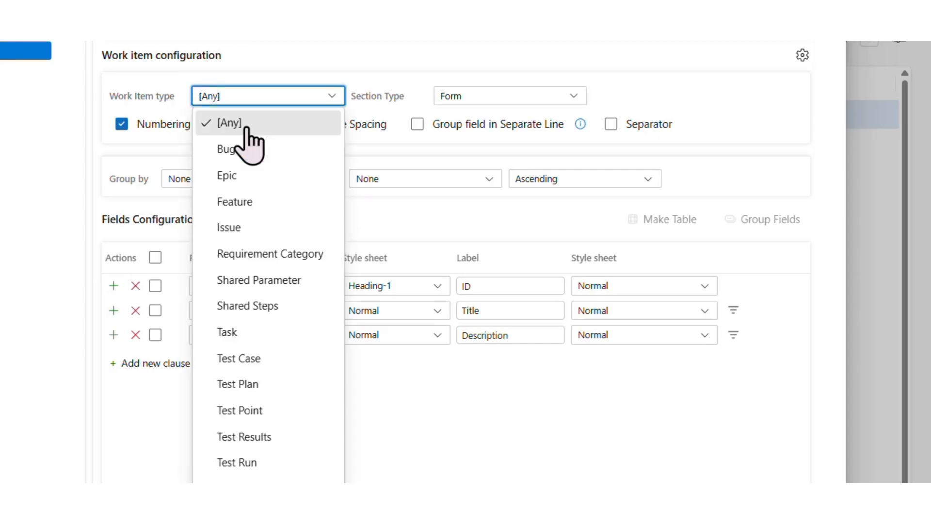
{"action": "left_click", "coordinate": [247, 176]}
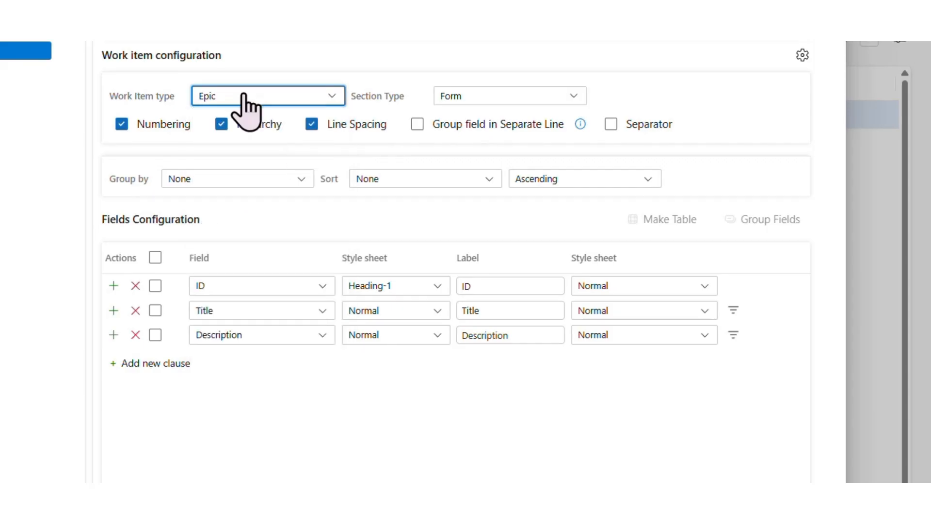
{"action": "left_click", "coordinate": [460, 99]}
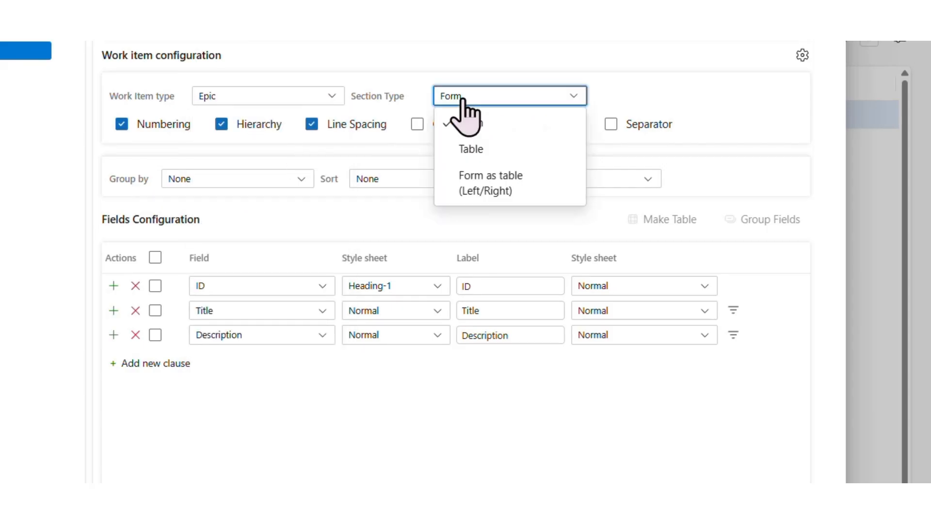
{"action": "left_click", "coordinate": [479, 123]}
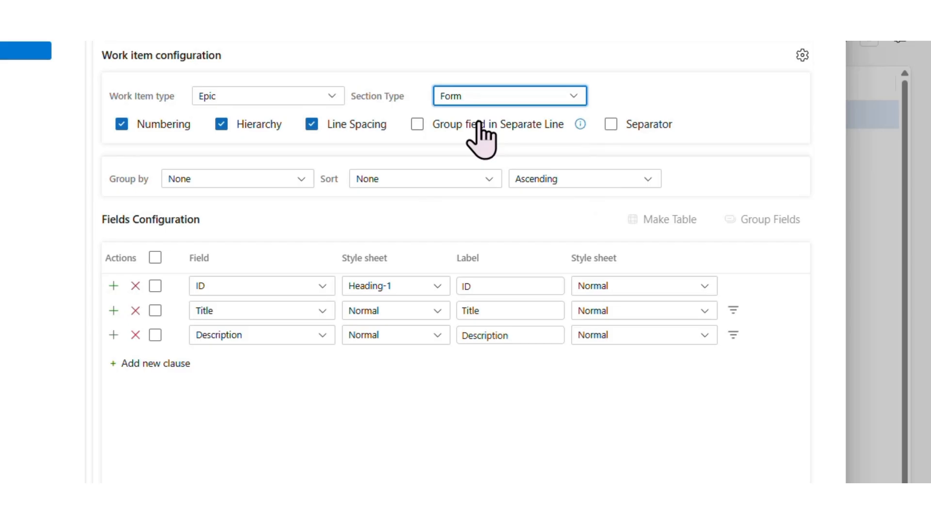
{"action": "left_click", "coordinate": [132, 132]}
{"action": "left_click", "coordinate": [133, 132]}
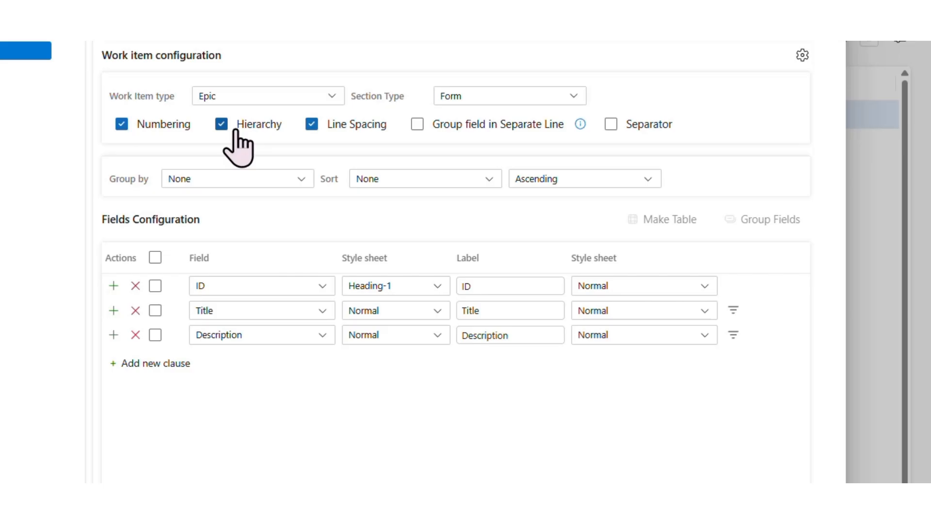
{"action": "left_click", "coordinate": [346, 127]}
{"action": "left_click", "coordinate": [346, 127]}
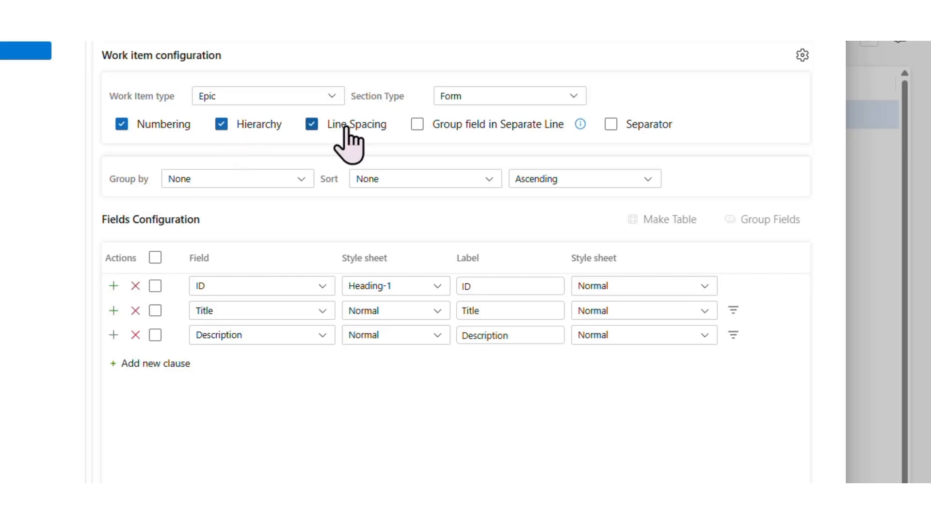
Enable the Group field in Separate Line and Separator options for the default section.
{"action": "left_click", "coordinate": [449, 136]}
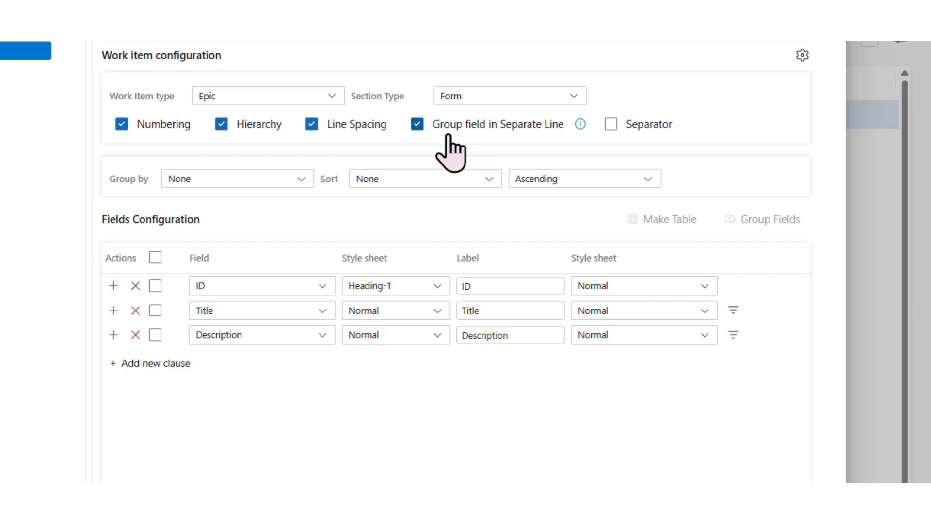
{"action": "left_click", "coordinate": [638, 130]}
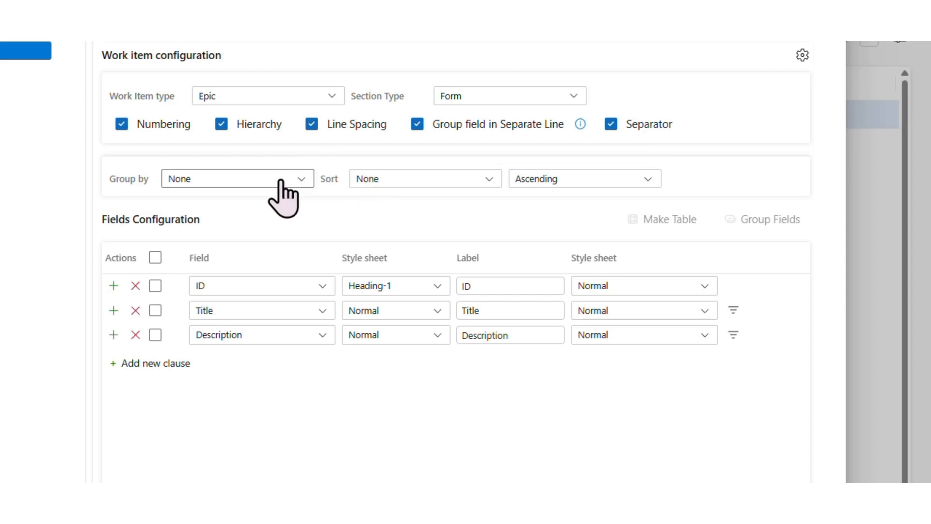
Group the section's work items by Accepted By and review the available sort field and sort order options.
{"action": "left_click", "coordinate": [265, 183]}
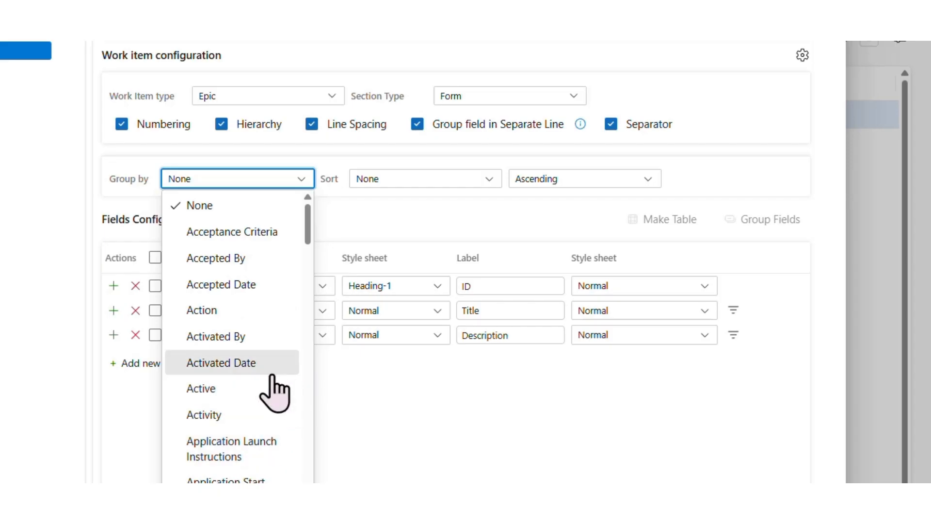
{"action": "left_click", "coordinate": [230, 261]}
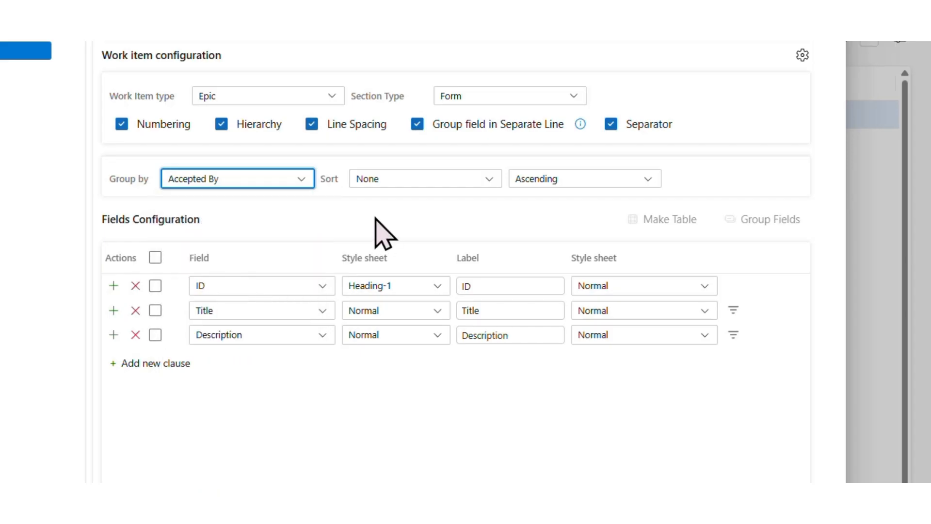
{"action": "left_click", "coordinate": [388, 178]}
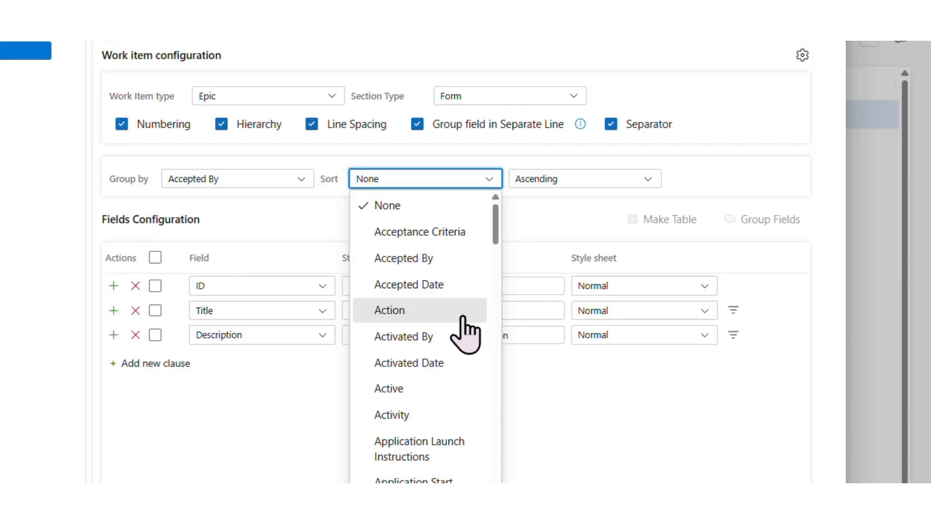
{"action": "left_click", "coordinate": [543, 229]}
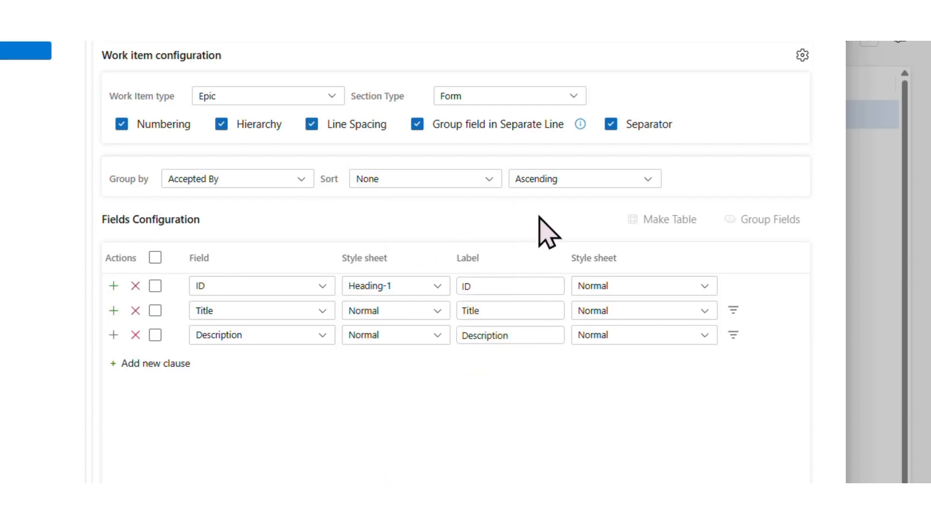
{"action": "left_click", "coordinate": [545, 182]}
{"action": "left_click", "coordinate": [458, 220]}
Set the field style sheet of ID to Normal and that of Title to Heading-1.
{"action": "left_click", "coordinate": [378, 290]}
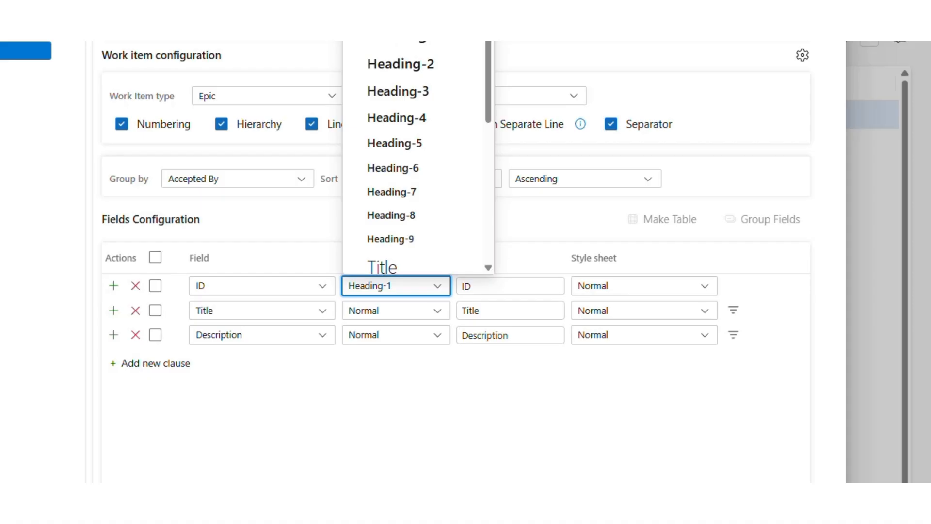
{"action": "left_click", "coordinate": [383, 12]}
{"action": "left_click", "coordinate": [425, 308]}
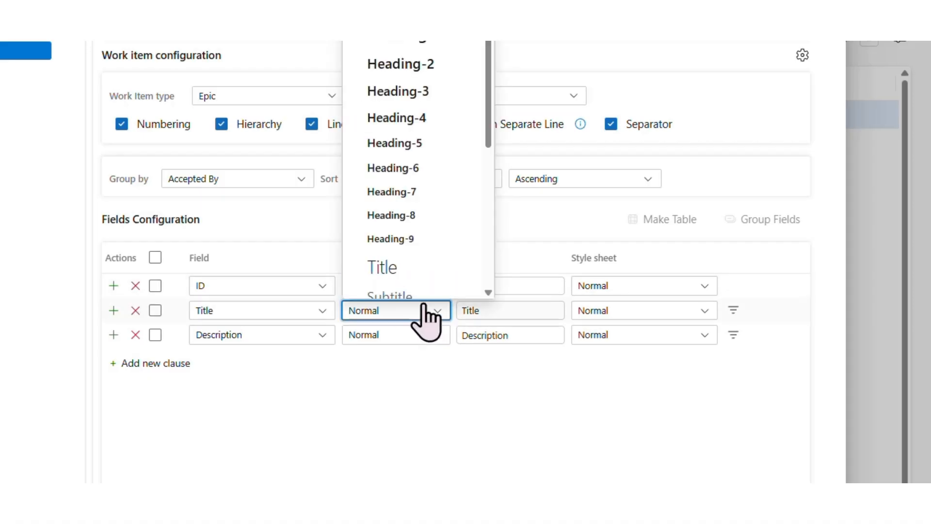
{"action": "left_click", "coordinate": [403, 34]}
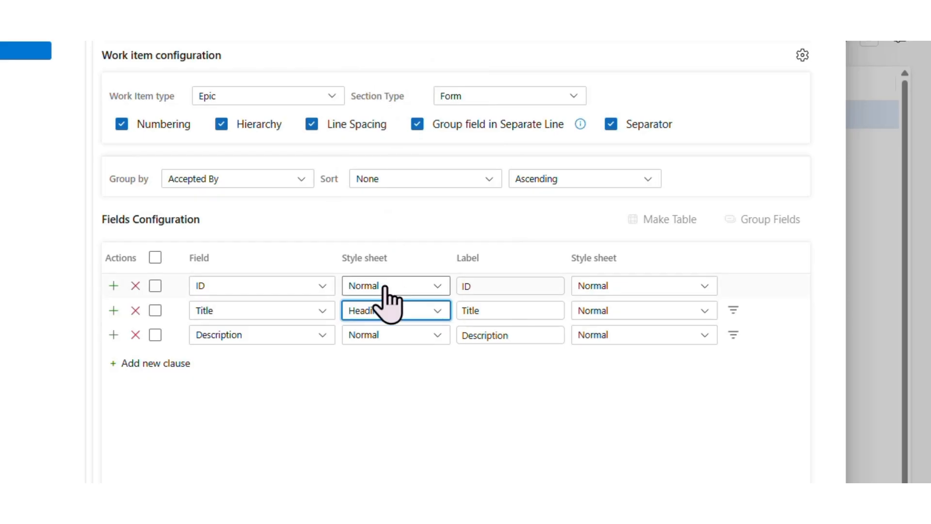
Add an Area ID field to the fields configuration, with the Normal style sheet for both field and label.
{"action": "left_click", "coordinate": [132, 366]}
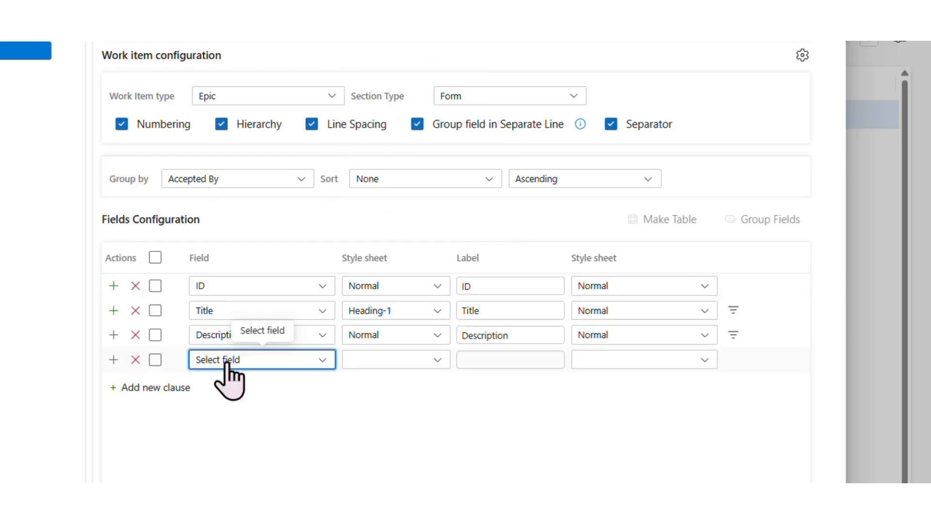
{"action": "left_click", "coordinate": [320, 361]}
{"action": "left_click", "coordinate": [233, 300]}
{"action": "left_click", "coordinate": [395, 359]}
{"action": "left_click", "coordinate": [407, 17]}
{"action": "left_click", "coordinate": [602, 365]}
{"action": "left_click", "coordinate": [618, 17]}
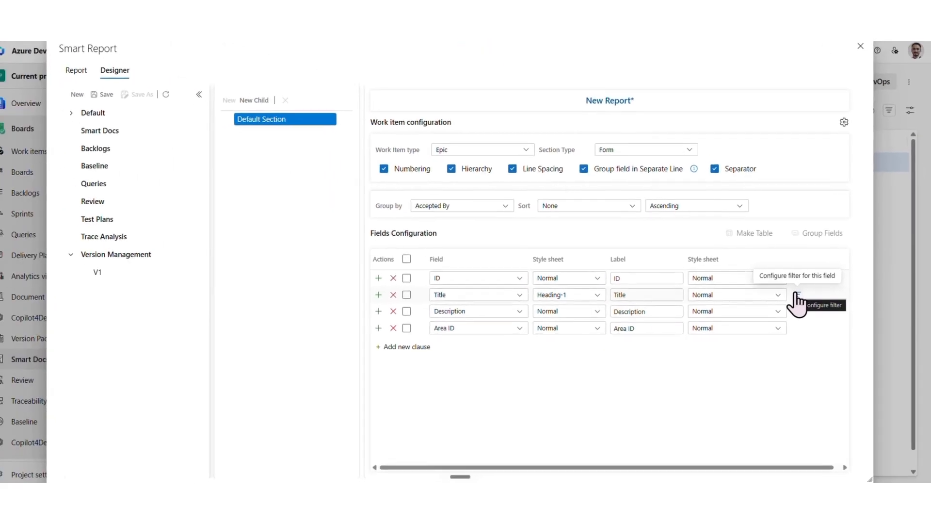
Filter the Title field to values containing "Test", add a blank second And clause, and apply the filter.
{"action": "left_click", "coordinate": [797, 294]}
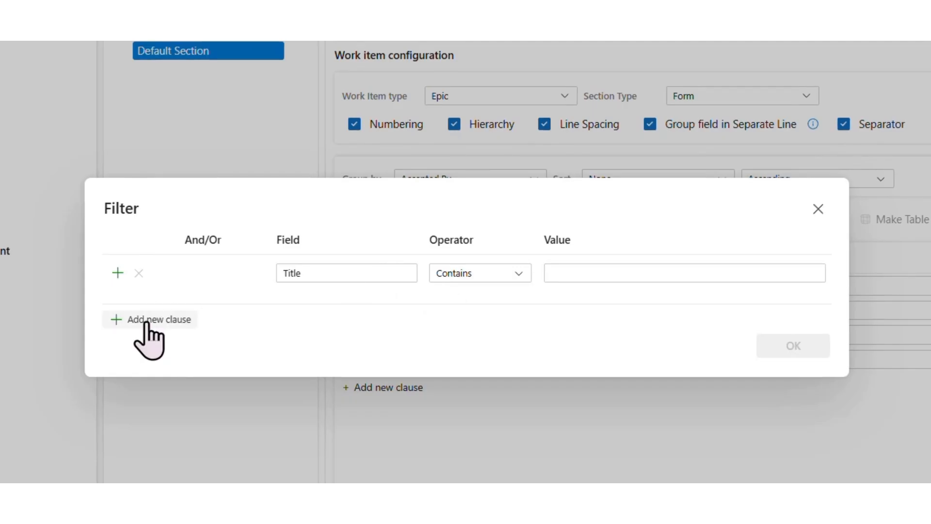
{"action": "left_click", "coordinate": [570, 273]}
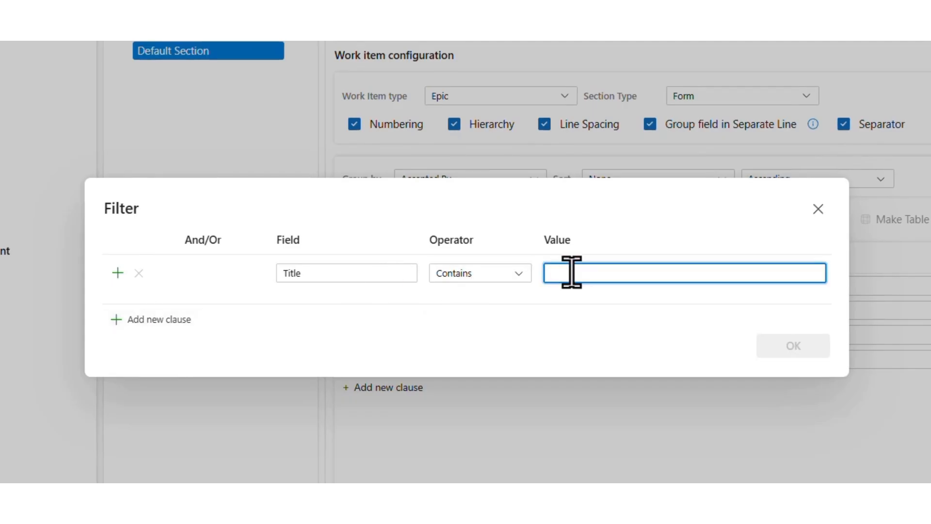
{"action": "type", "text": "Test"}
{"action": "left_click", "coordinate": [166, 328]}
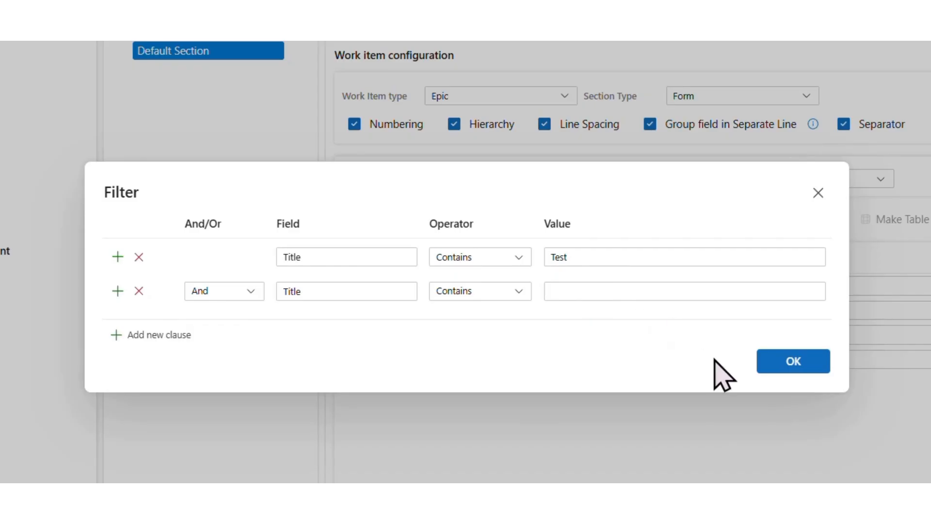
{"action": "left_click", "coordinate": [791, 367]}
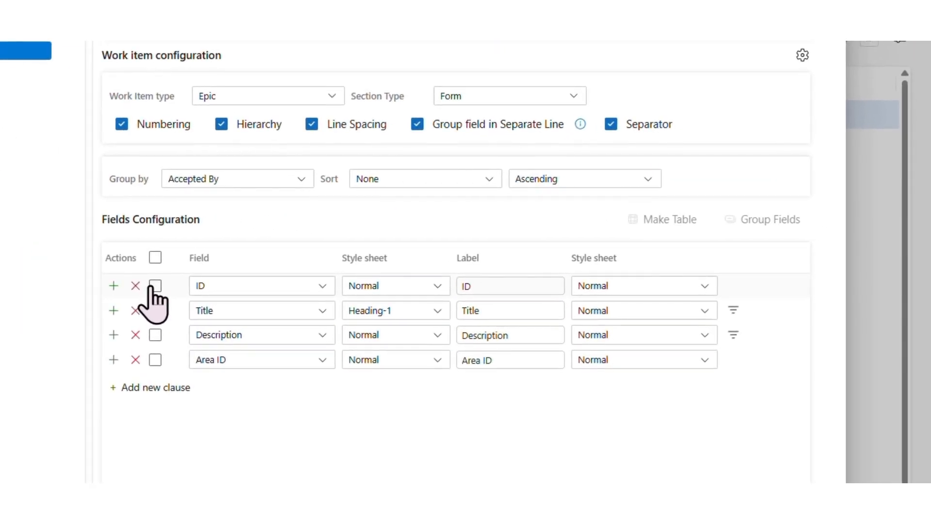
Try to group the ID and Title fields together in the fields configuration.
{"action": "left_click", "coordinate": [154, 286]}
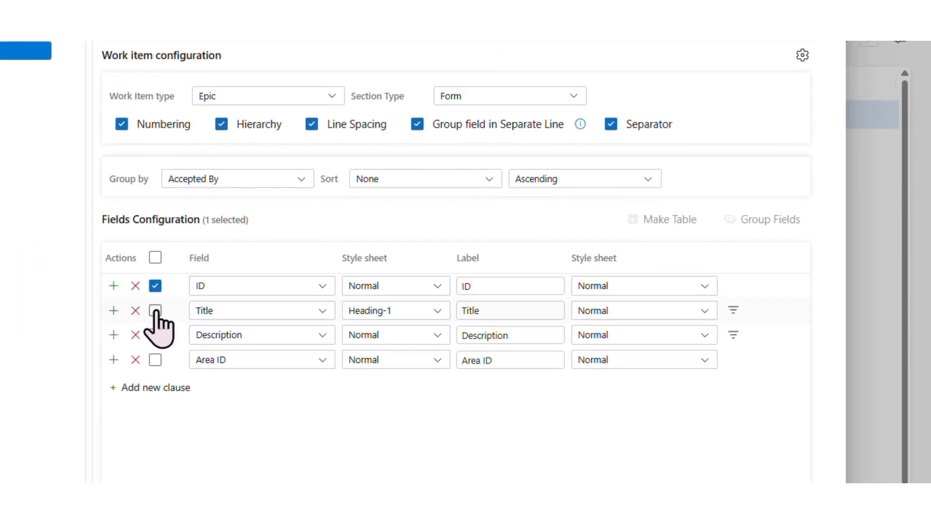
{"action": "left_click", "coordinate": [155, 311]}
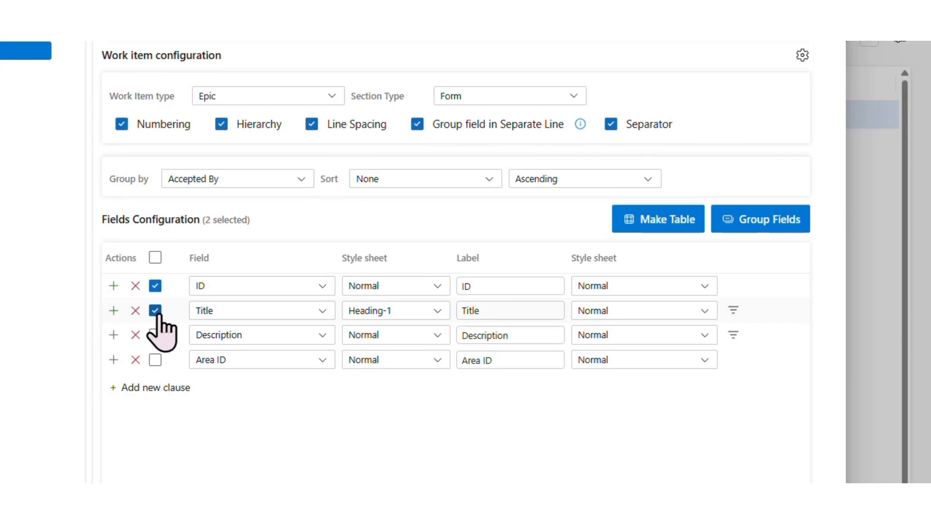
{"action": "left_click", "coordinate": [769, 221]}
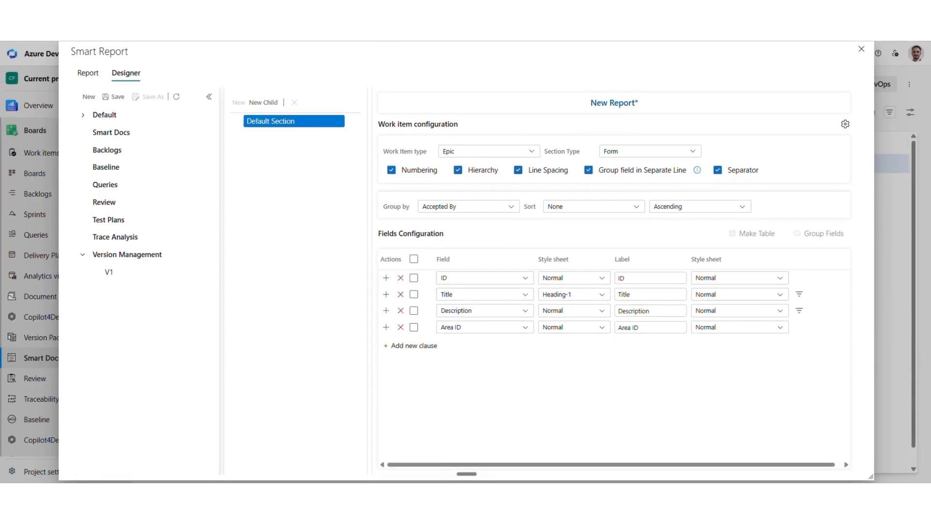
Keep the Default style sheet in the template's general settings, enable Configure Link Type, and save the settings.
{"action": "left_click", "coordinate": [845, 124]}
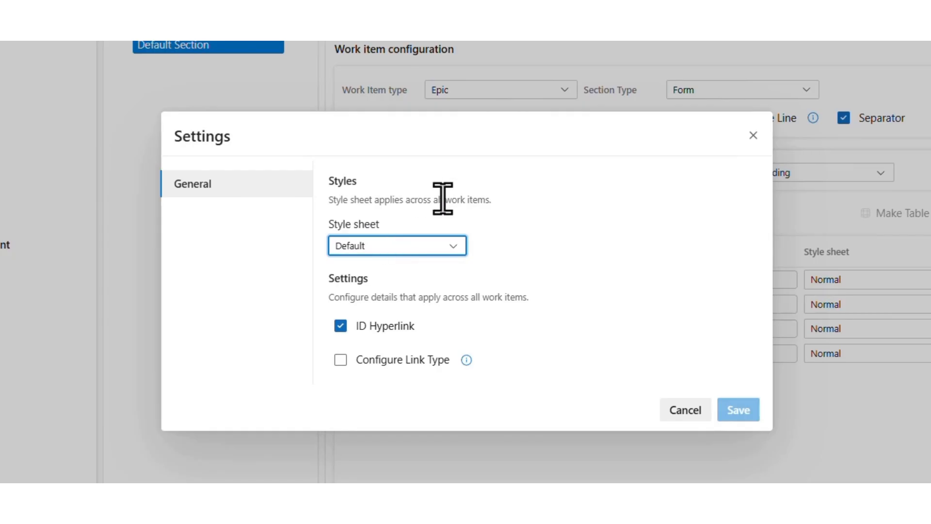
{"action": "left_click", "coordinate": [395, 253]}
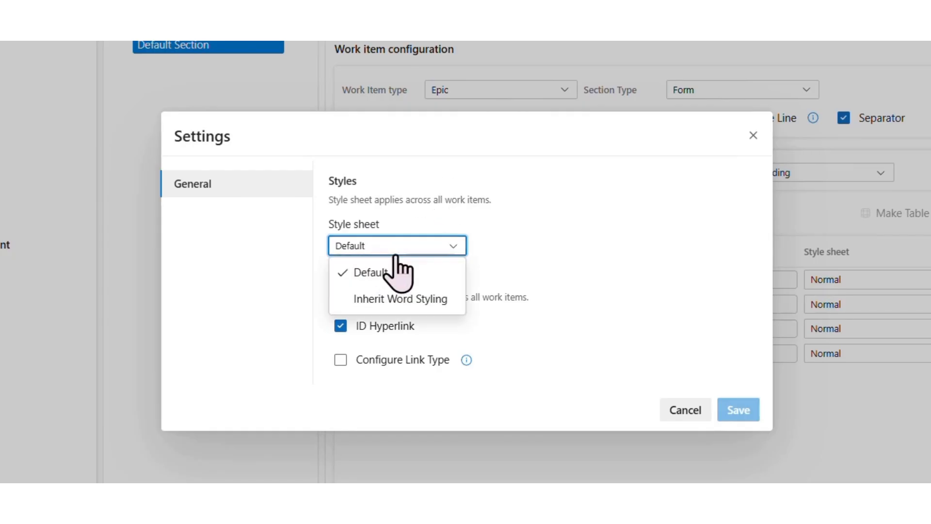
{"action": "left_click", "coordinate": [424, 281]}
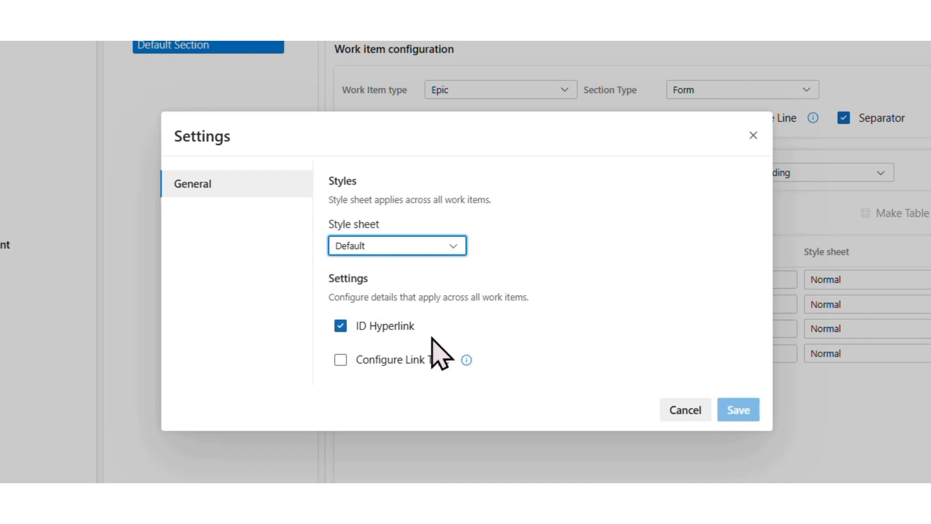
{"action": "left_click", "coordinate": [399, 368]}
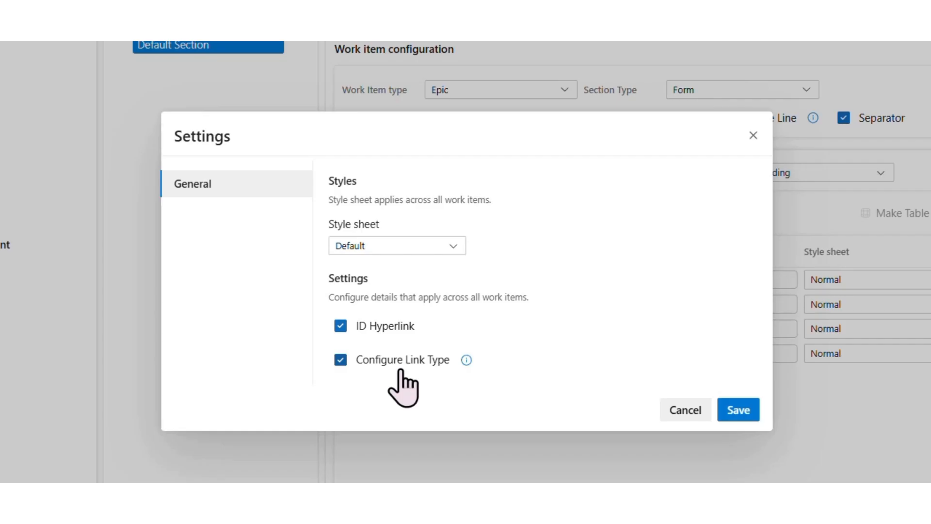
{"action": "left_click", "coordinate": [737, 411]}
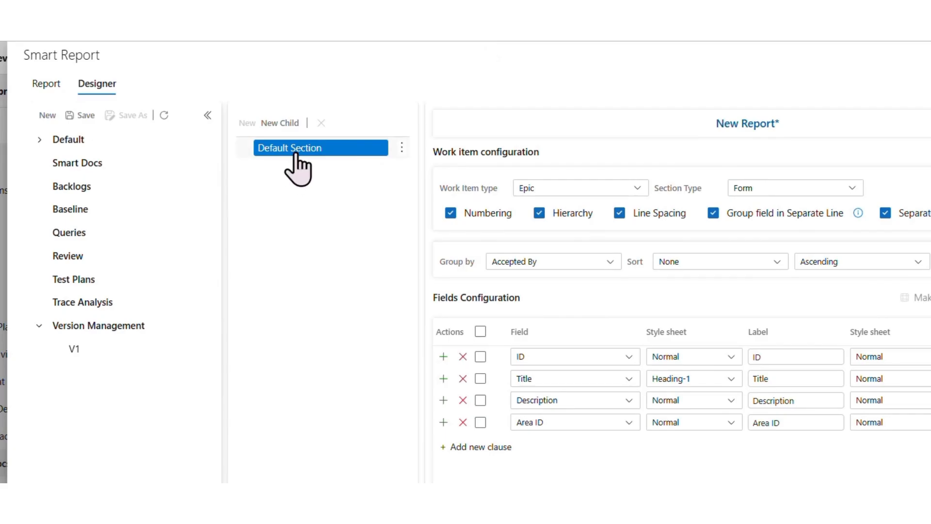
Rename the Default Section as Epic.
{"action": "double_click", "coordinate": [294, 153]}
{"action": "key", "text": "ctrl+a"}
{"action": "type", "text": "Epic"}
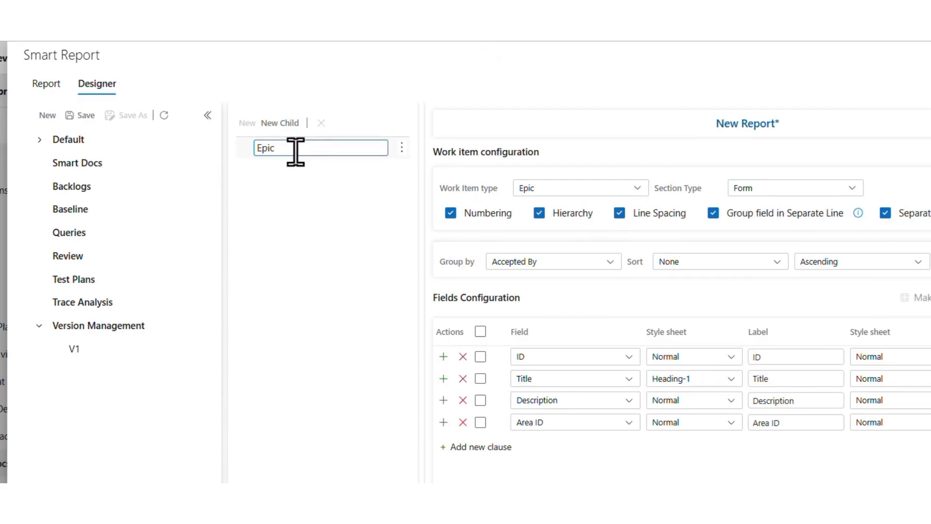
{"action": "left_click", "coordinate": [280, 265]}
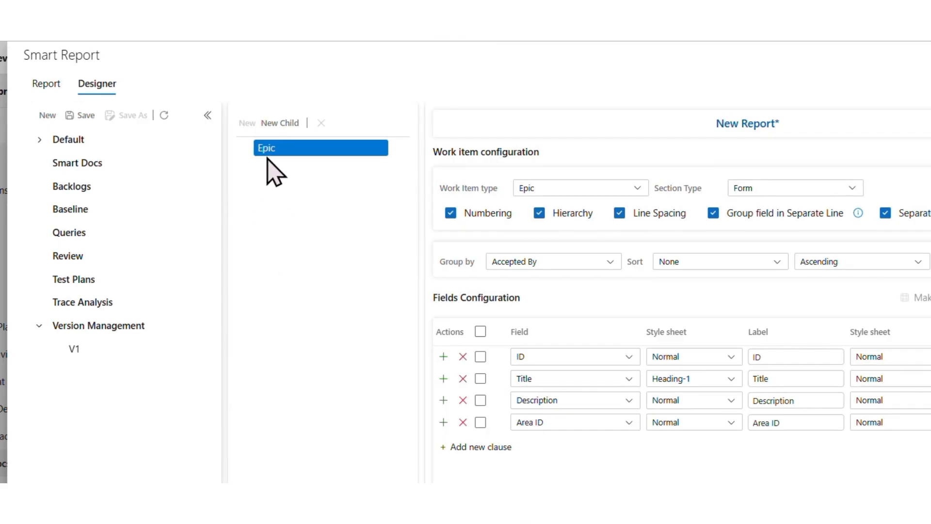
Add a child section under Epic and set its work item type to Feature.
{"action": "left_click", "coordinate": [267, 127]}
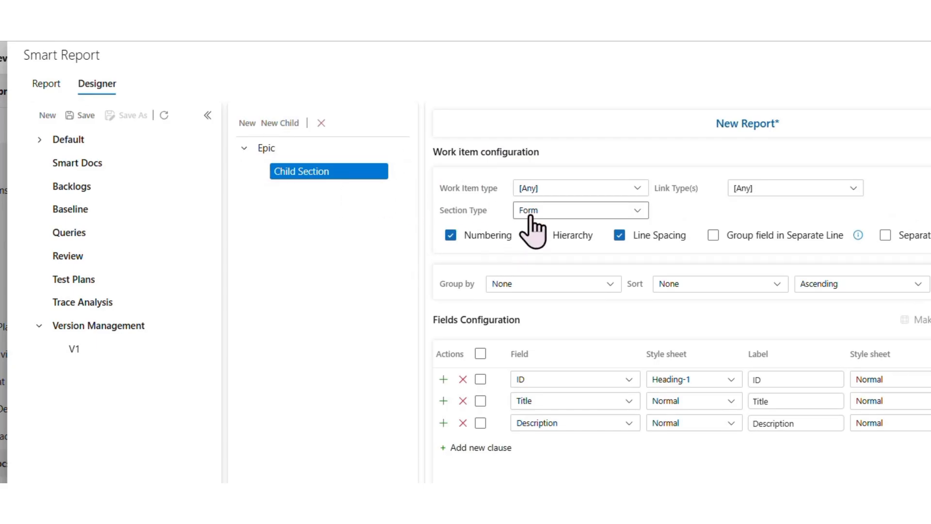
{"action": "left_click", "coordinate": [546, 190]}
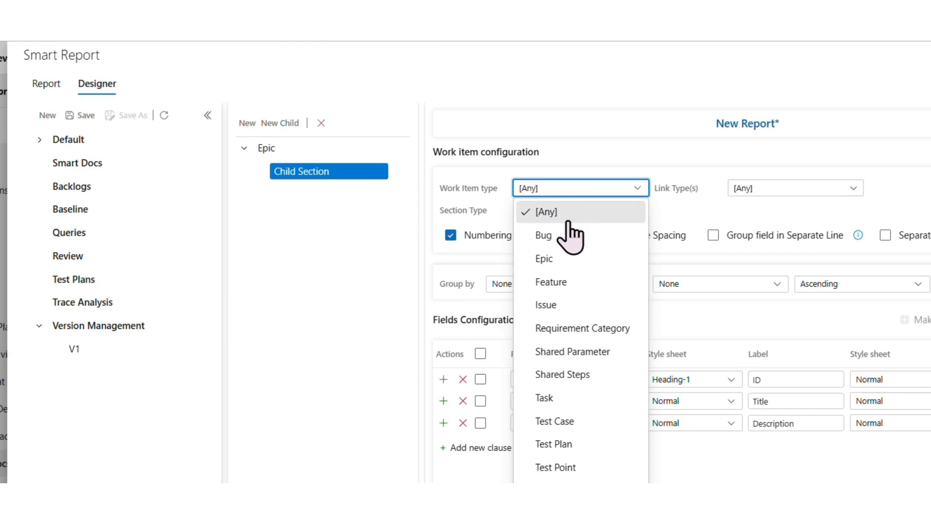
{"action": "left_click", "coordinate": [566, 280]}
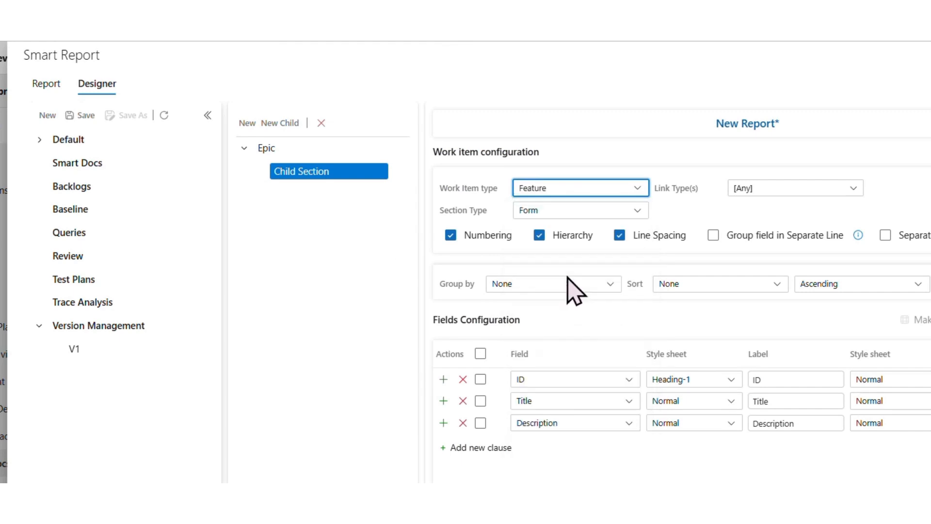
{"action": "left_click", "coordinate": [749, 191]}
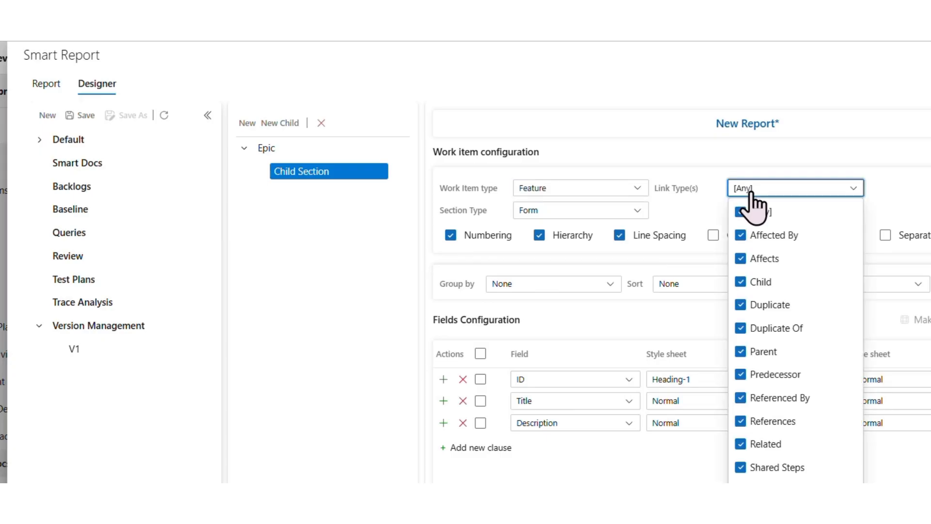
{"action": "left_click", "coordinate": [784, 218]}
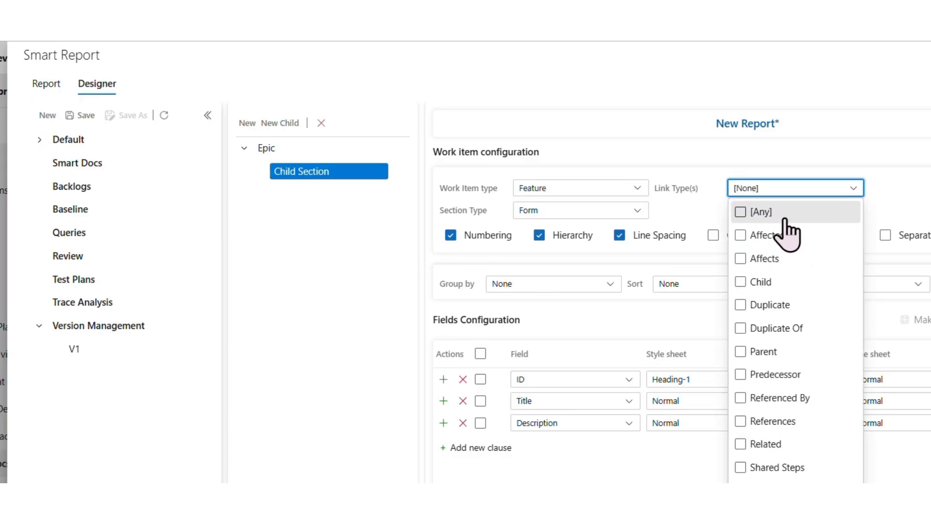
{"action": "left_click", "coordinate": [783, 215]}
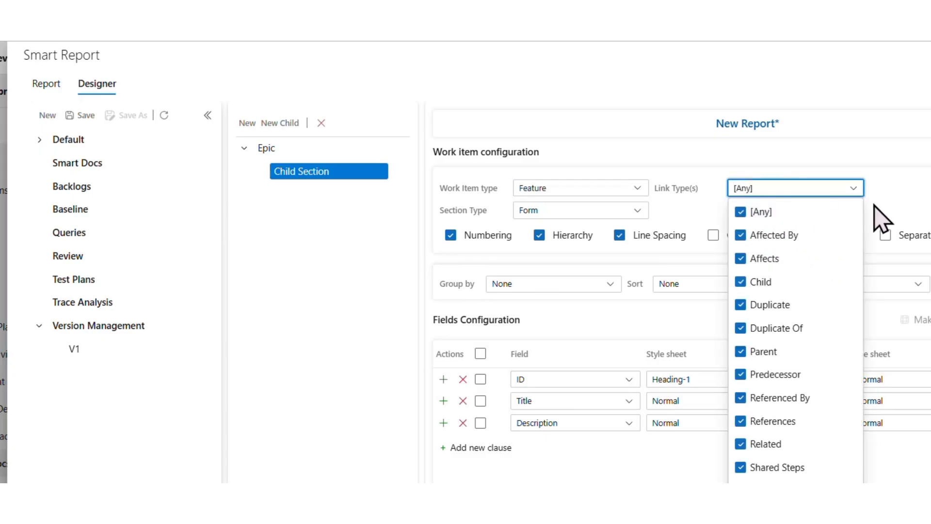
{"action": "mouse_move", "coordinate": [400, 181]}
{"action": "left_click", "coordinate": [297, 214]}
Rename the child section under Epic as Feature.
{"action": "left_click", "coordinate": [328, 172]}
{"action": "key", "text": "ctrl+a"}
{"action": "type", "text": "Feature"}
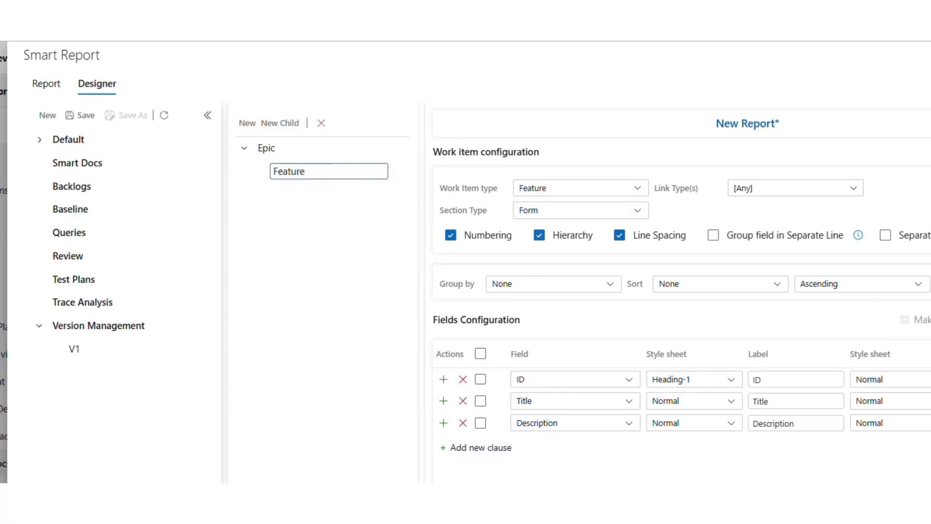
{"action": "key", "text": "Return"}
Add a child section named Feature under the existing Feature section, with Feature as its work item type.
{"action": "left_click", "coordinate": [400, 172]}
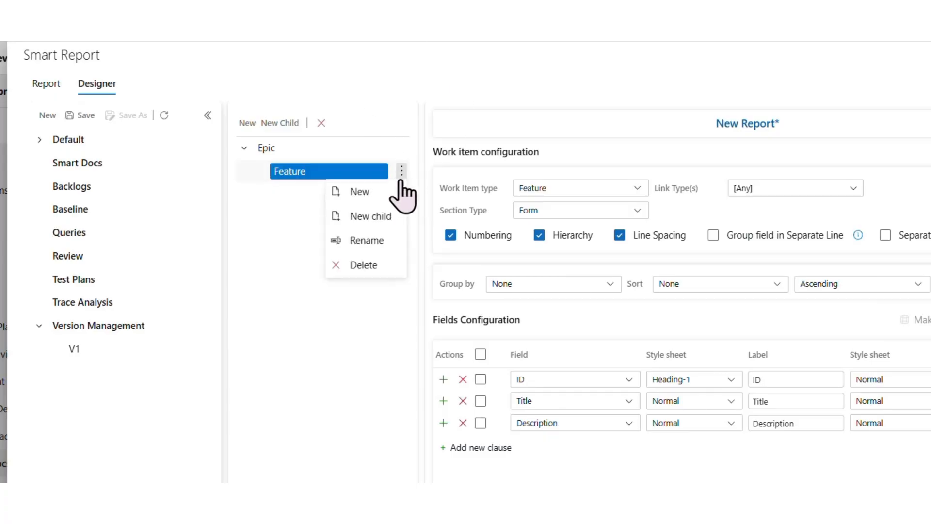
{"action": "left_click", "coordinate": [387, 217]}
{"action": "left_click", "coordinate": [521, 190]}
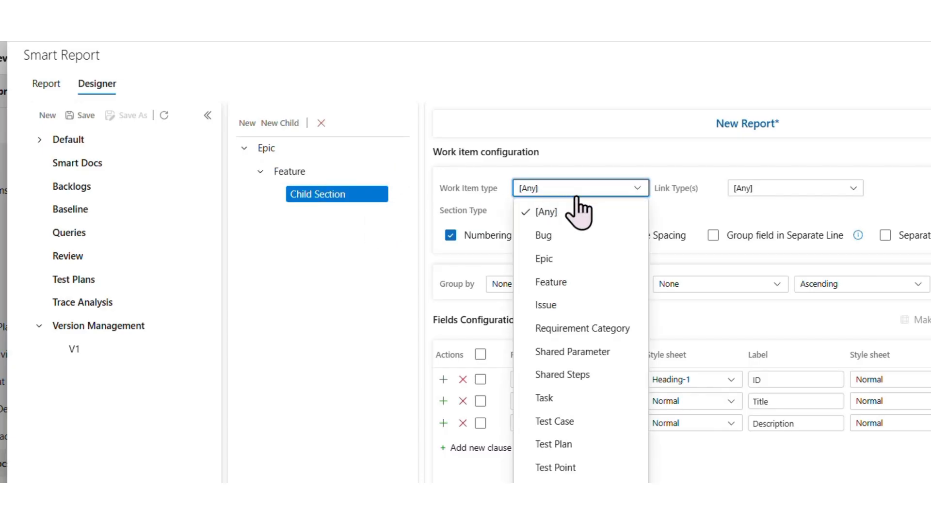
{"action": "left_click", "coordinate": [548, 282]}
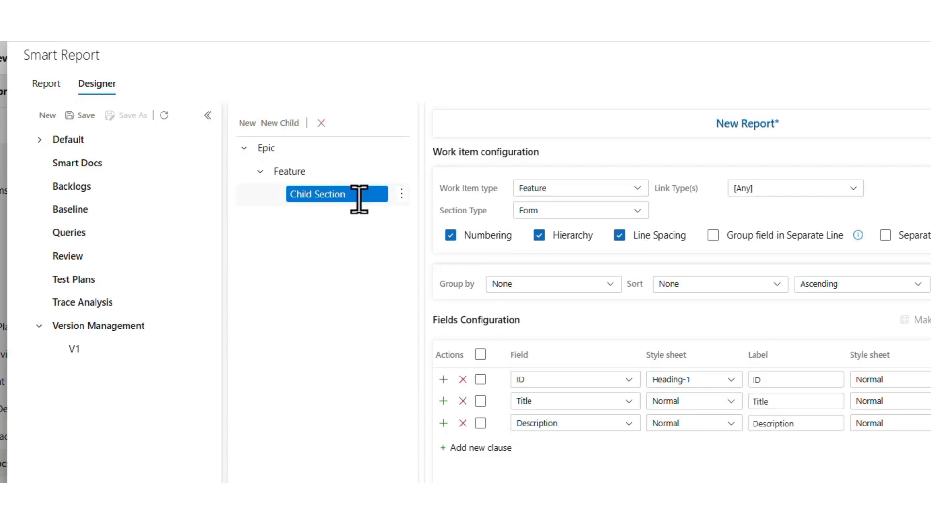
{"action": "double_click", "coordinate": [359, 196]}
{"action": "key", "text": "ctrl+a"}
{"action": "type", "text": "Feature"}
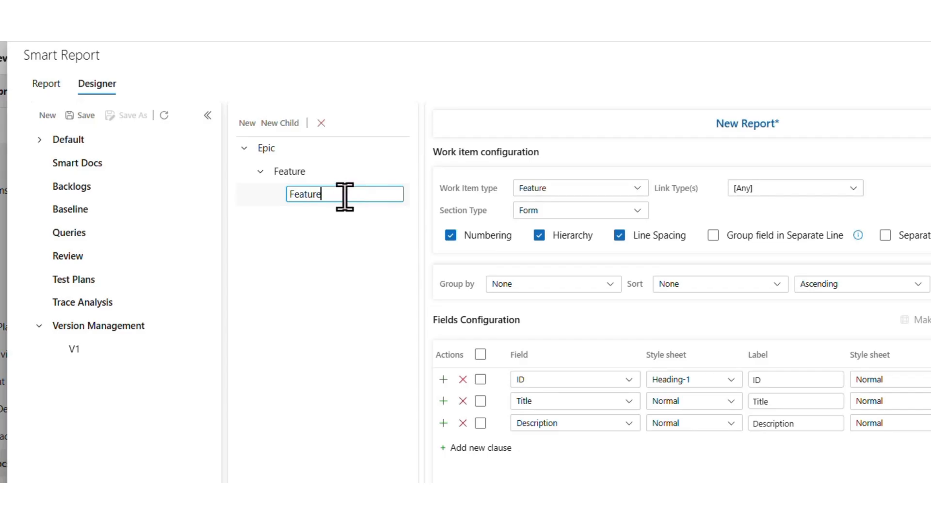
{"action": "key", "text": "Return"}
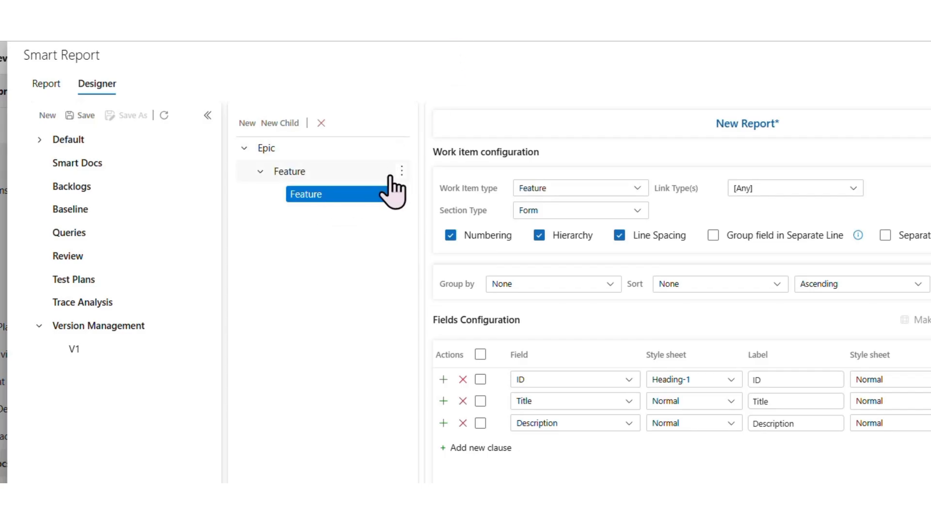
Add a second child section named User story under the parent Feature section, with User Story as its work item type.
{"action": "left_click", "coordinate": [401, 172]}
{"action": "left_click", "coordinate": [383, 215]}
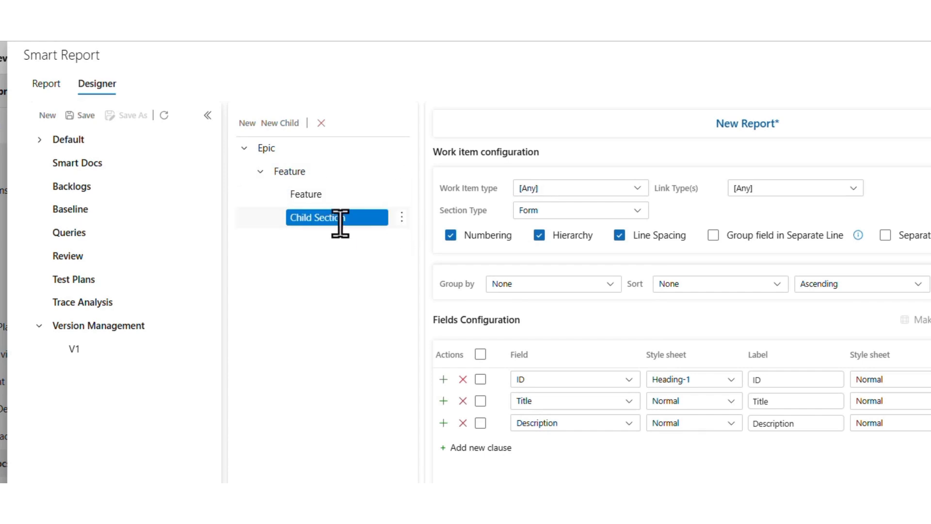
{"action": "type", "text": "User story"}
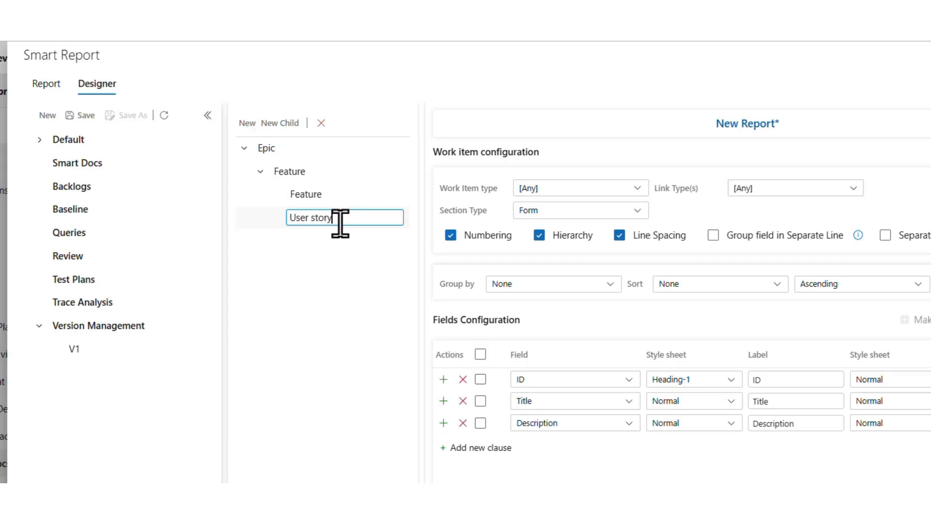
{"action": "left_click", "coordinate": [617, 191]}
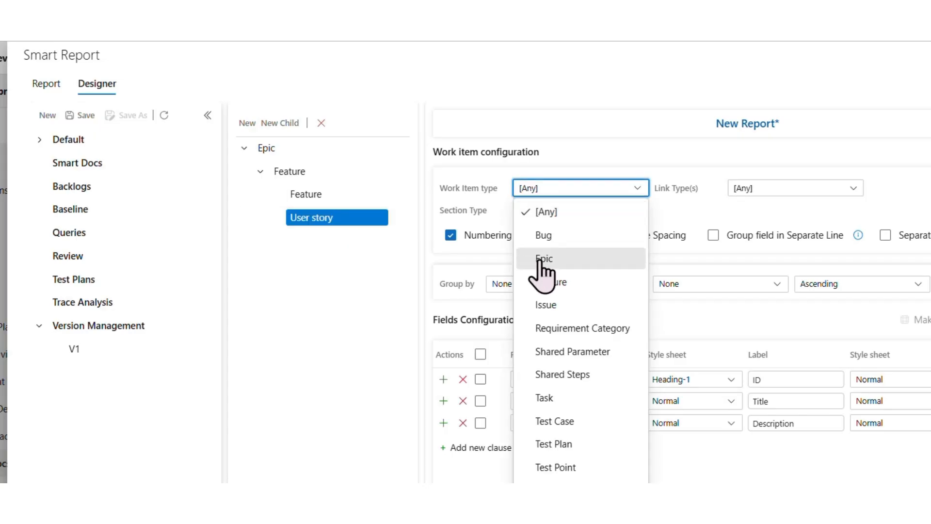
{"action": "left_click", "coordinate": [553, 513]}
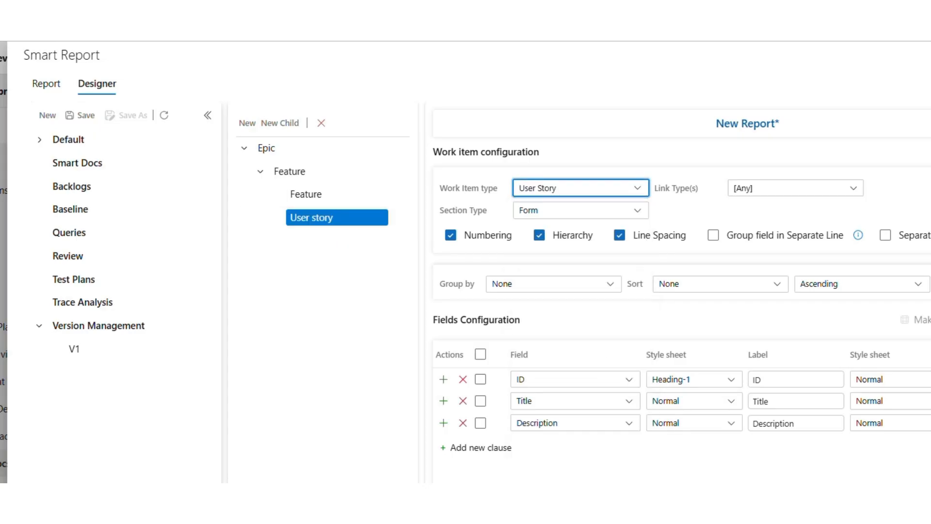
Restrict the User story section's link types to Child only.
{"action": "left_click", "coordinate": [775, 192]}
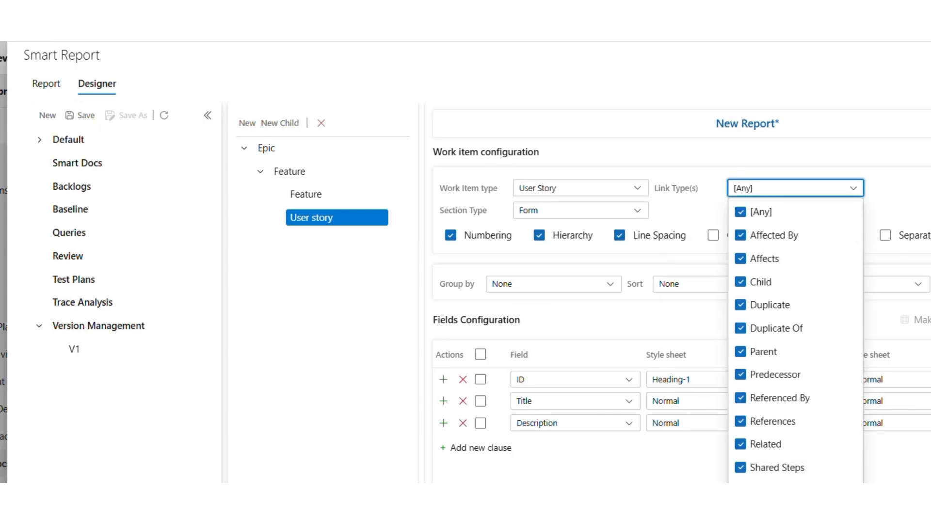
{"action": "left_click", "coordinate": [742, 283]}
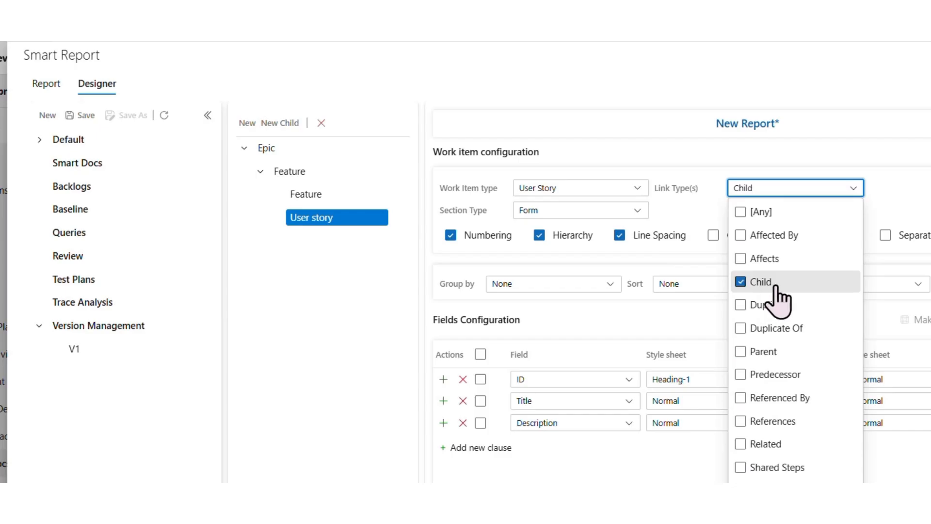
{"action": "left_click", "coordinate": [638, 140]}
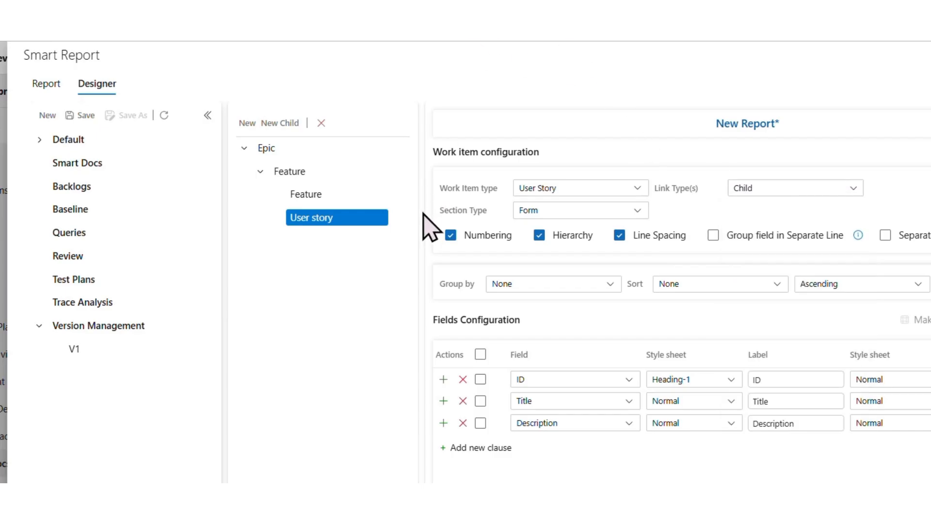
Add a nested child section named User story under the User story section, with User Story as its work item type.
{"action": "left_click", "coordinate": [401, 218]}
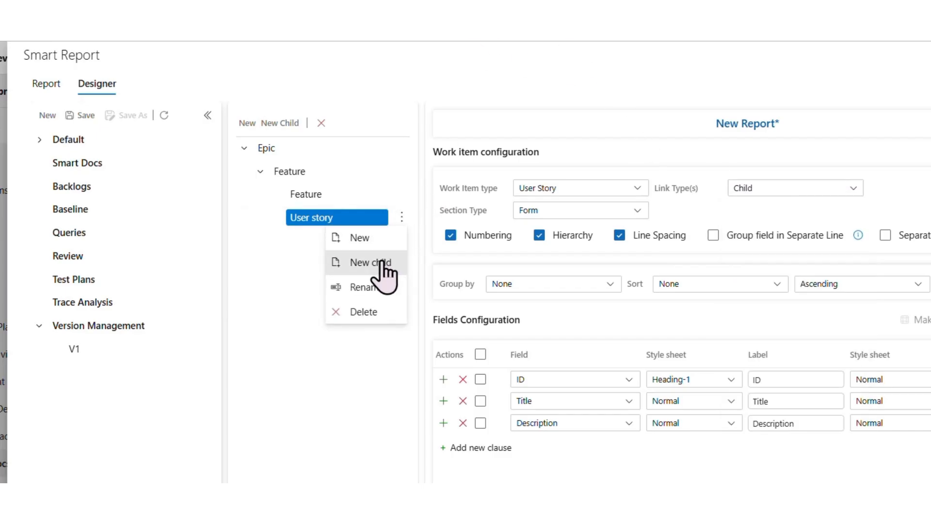
{"action": "left_click", "coordinate": [383, 263]}
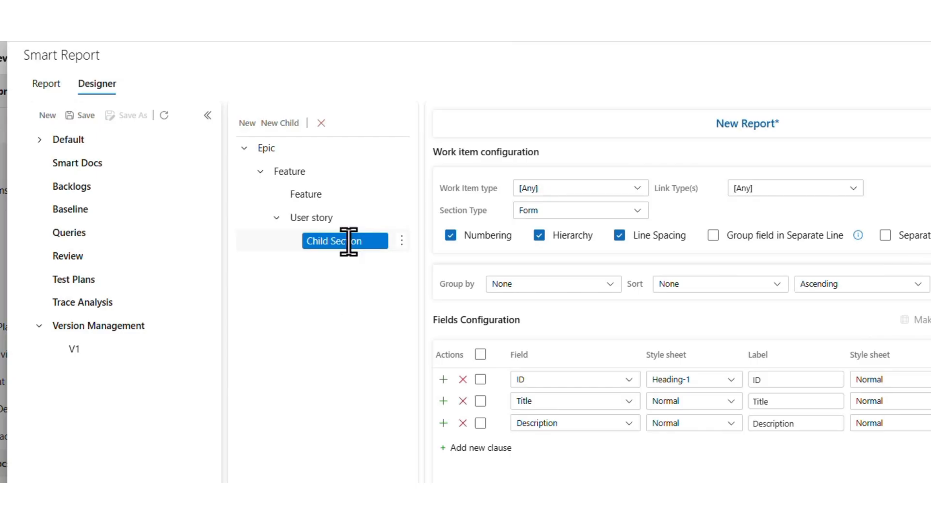
{"action": "type", "text": "User st"}
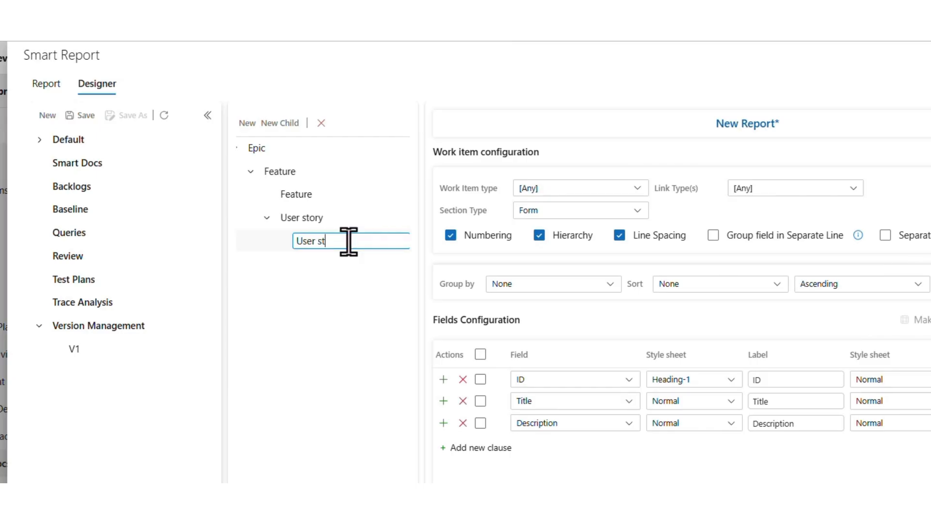
{"action": "left_click", "coordinate": [563, 188]}
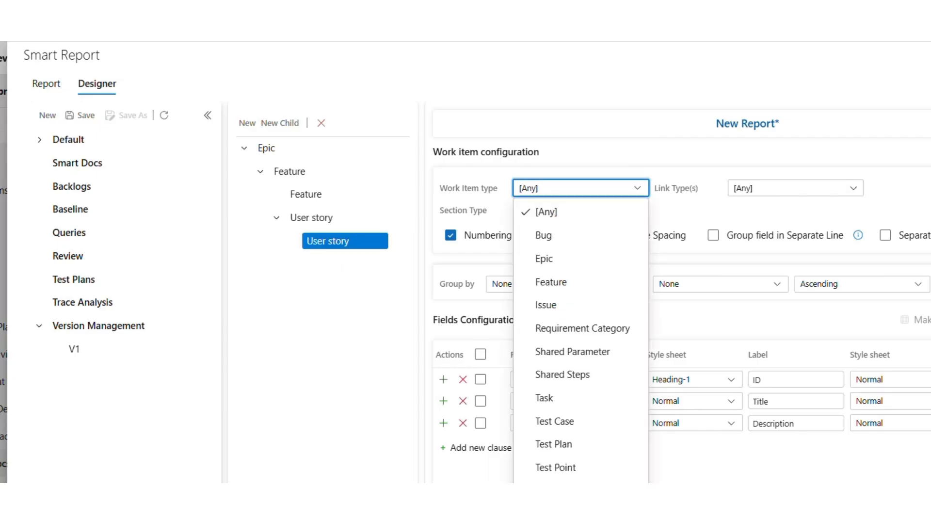
{"action": "left_click", "coordinate": [554, 513]}
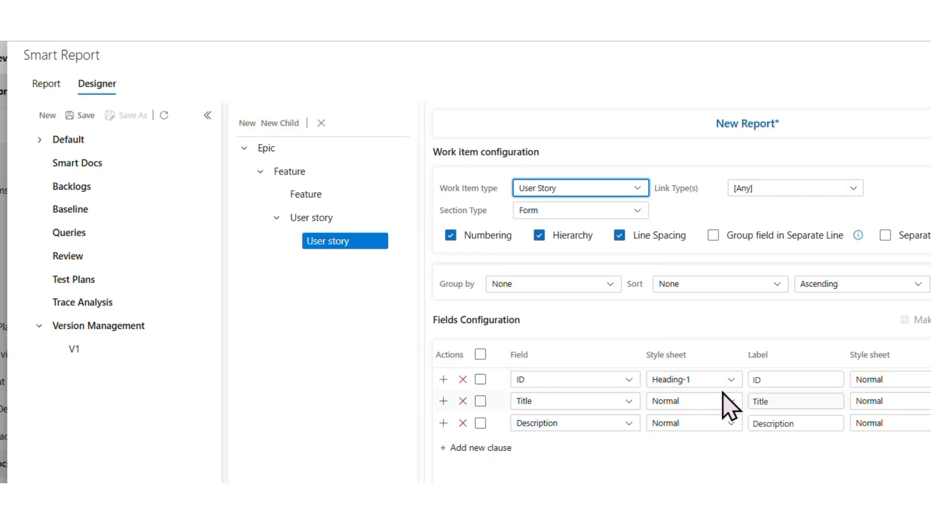
Limit the nested User story section's link types to Child only.
{"action": "left_click", "coordinate": [759, 190]}
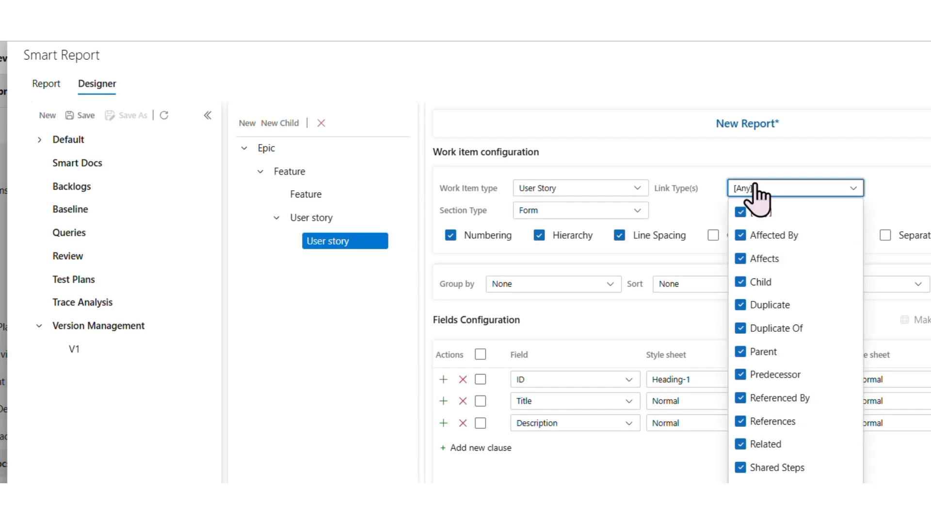
{"action": "left_click", "coordinate": [758, 282]}
{"action": "left_click", "coordinate": [758, 283]}
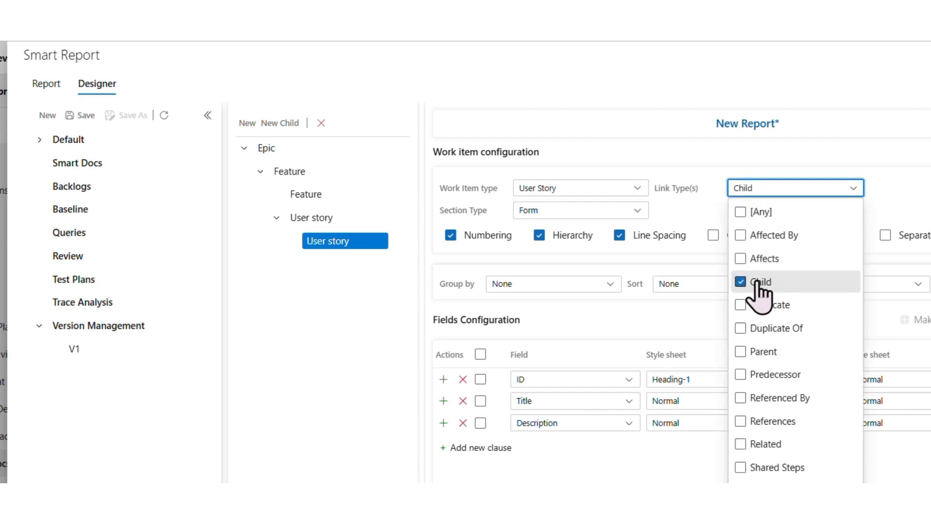
{"action": "left_click", "coordinate": [503, 167]}
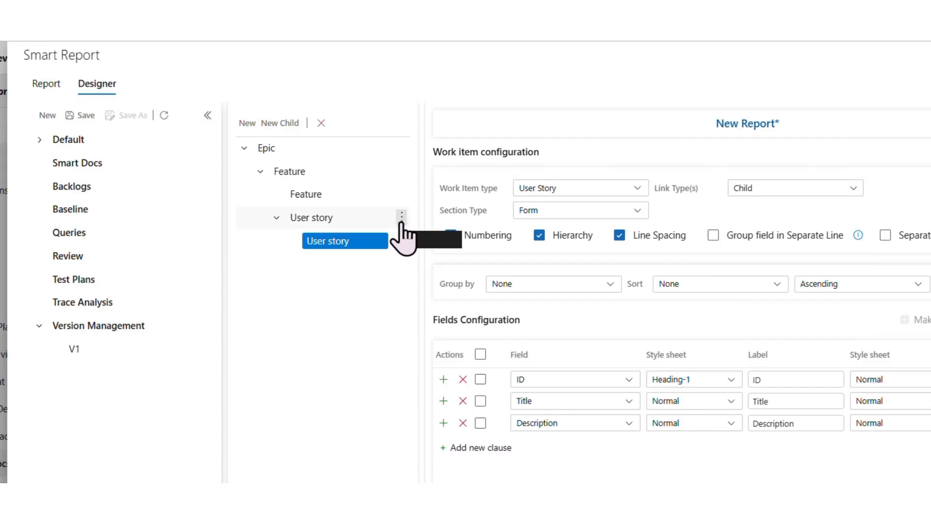
Add another child section under the parent User story section and name it Test case.
{"action": "left_click", "coordinate": [401, 218]}
{"action": "left_click", "coordinate": [376, 261]}
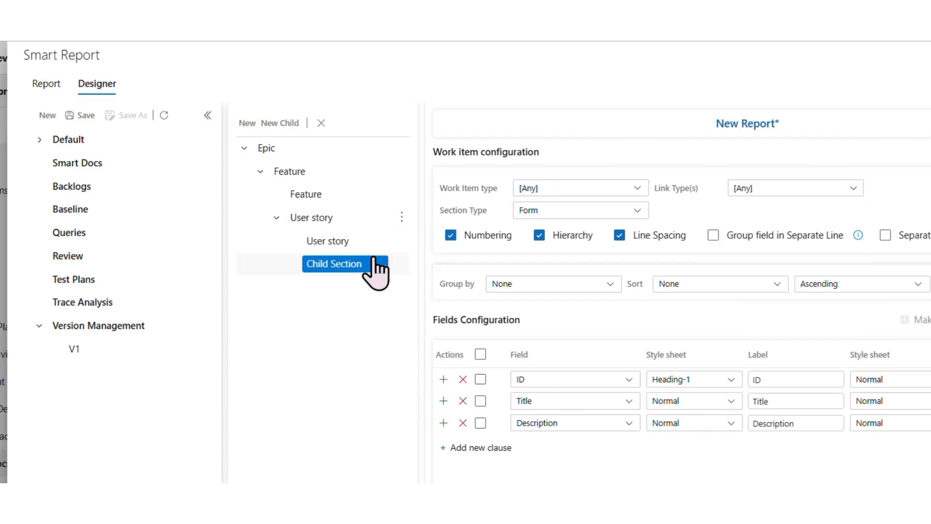
{"action": "double_click", "coordinate": [342, 268]}
{"action": "key", "text": "ctrl+a"}
{"action": "type", "text": "Test case"}
Set the Test case section's work item type to Test Case and its link type to Tested By only.
{"action": "left_click", "coordinate": [546, 190]}
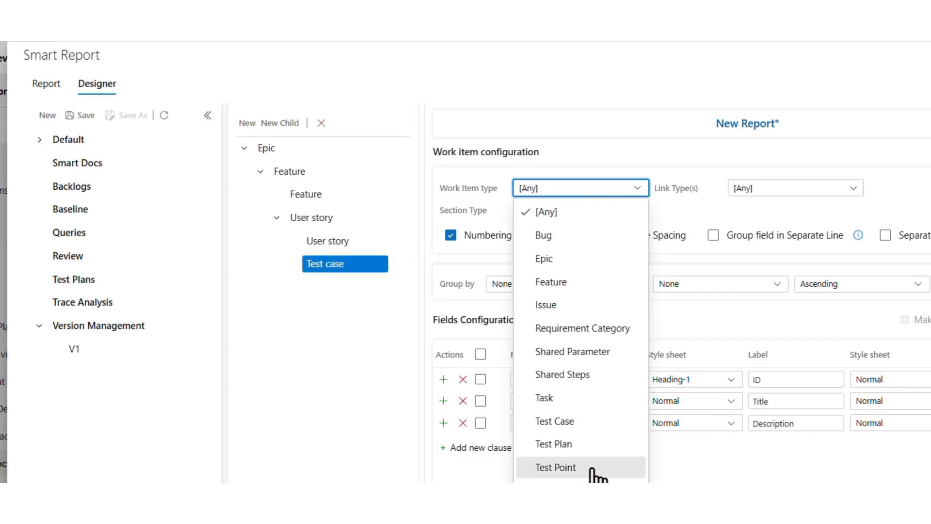
{"action": "left_click", "coordinate": [560, 421]}
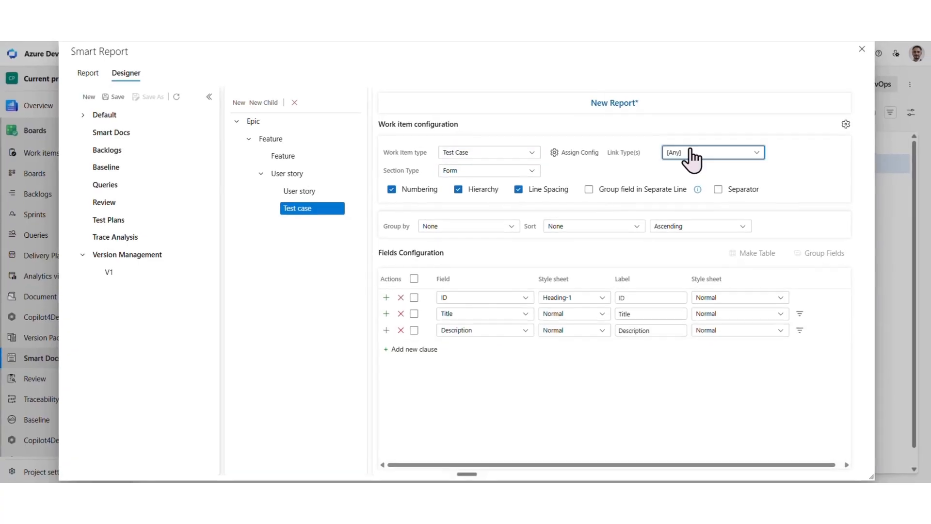
{"action": "left_click", "coordinate": [690, 151]}
{"action": "left_click", "coordinate": [693, 415]}
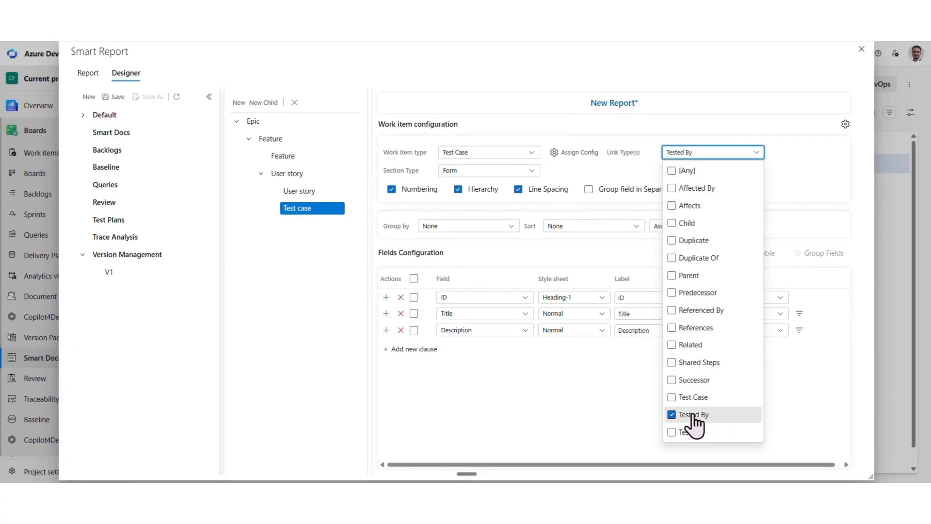
{"action": "left_click", "coordinate": [551, 93]}
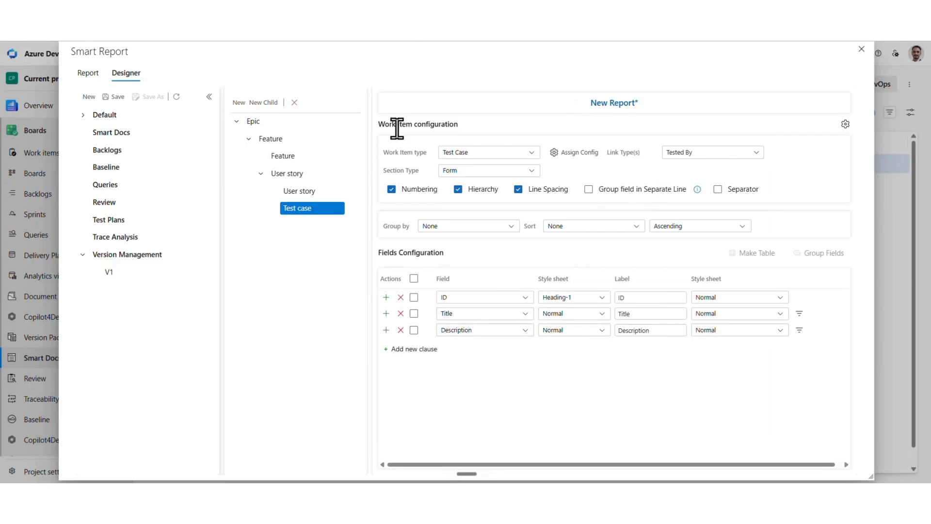
Turn on Group field in Separate Line for the nested Feature section.
{"action": "left_click", "coordinate": [311, 194]}
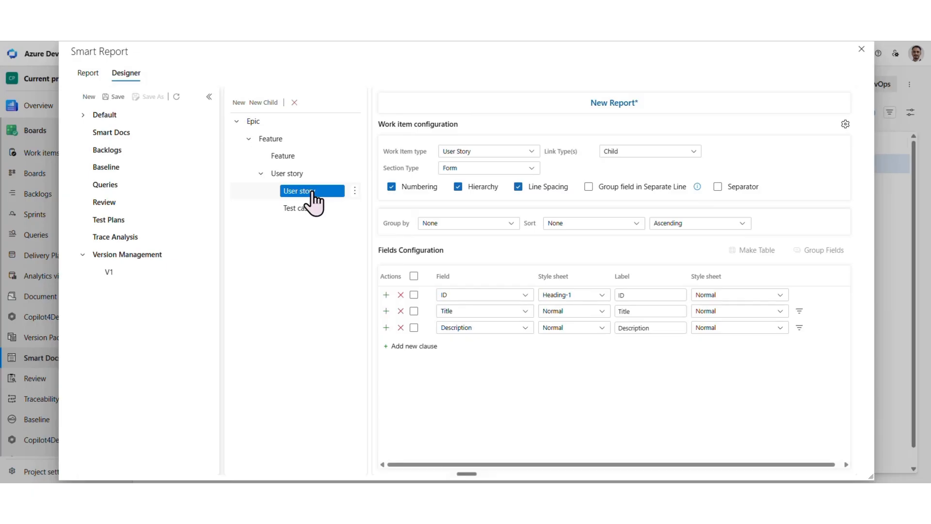
{"action": "left_click", "coordinate": [548, 188]}
{"action": "left_click", "coordinate": [302, 160]}
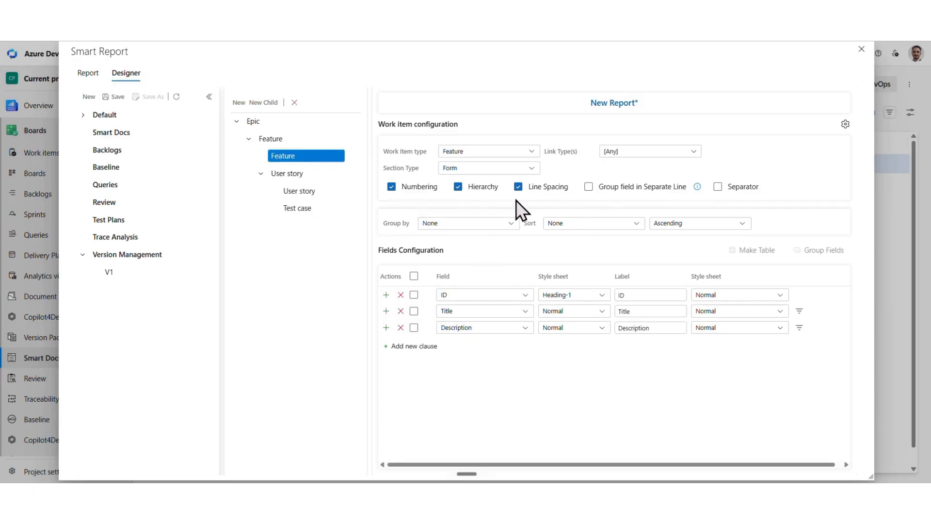
{"action": "left_click", "coordinate": [539, 193]}
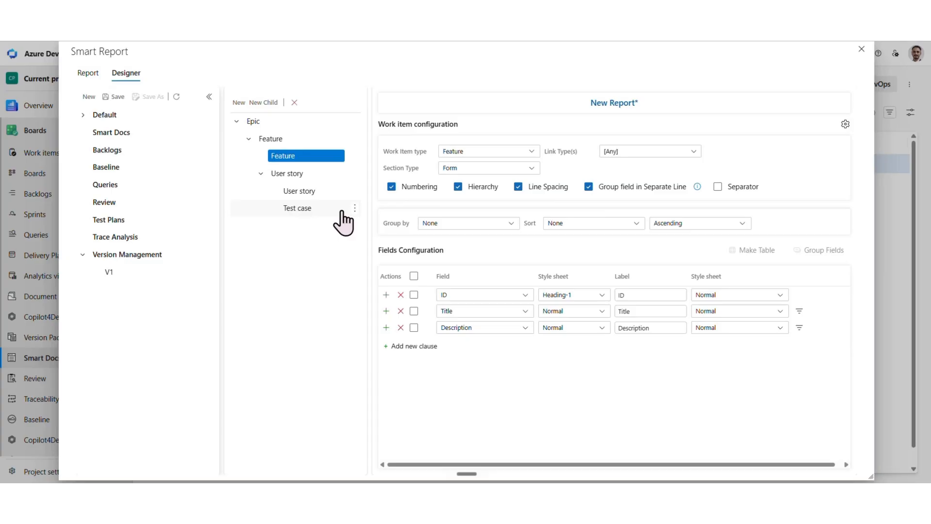
{"action": "left_click", "coordinate": [355, 209]}
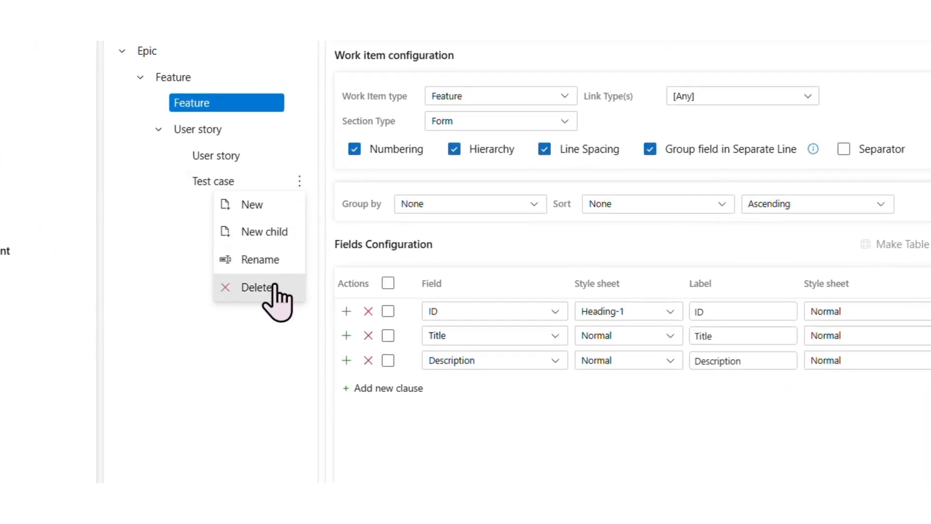
{"action": "left_click", "coordinate": [177, 236]}
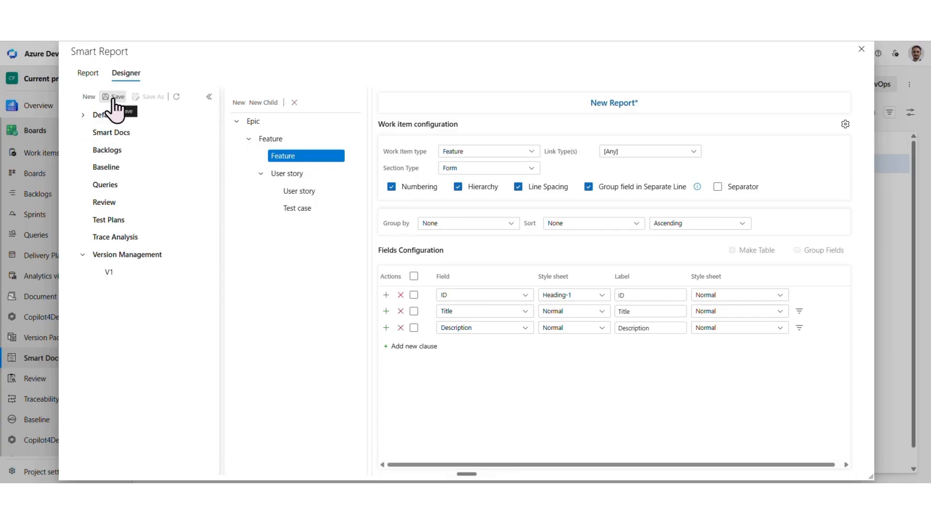
Save the new report template as Smart Docs demo in the Smart Docs folder.
{"action": "left_click", "coordinate": [114, 100]}
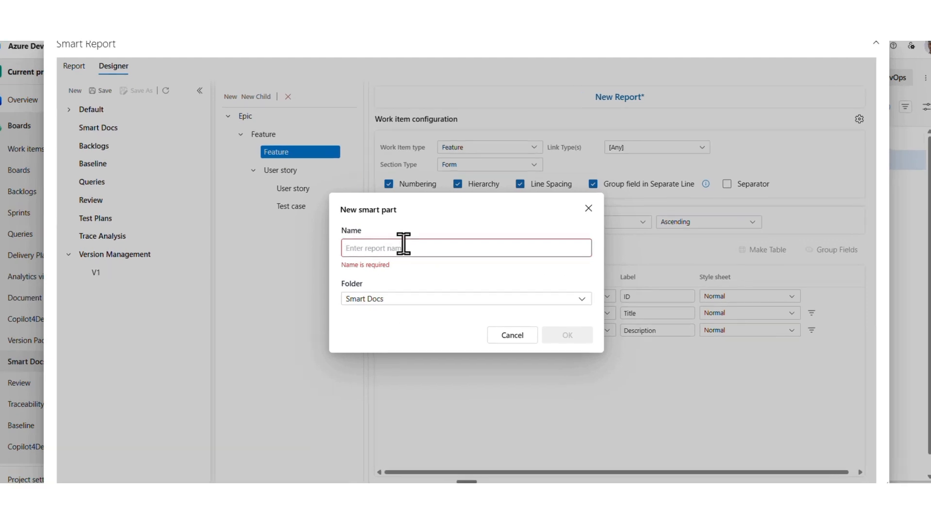
{"action": "type", "text": "Smart Docs"}
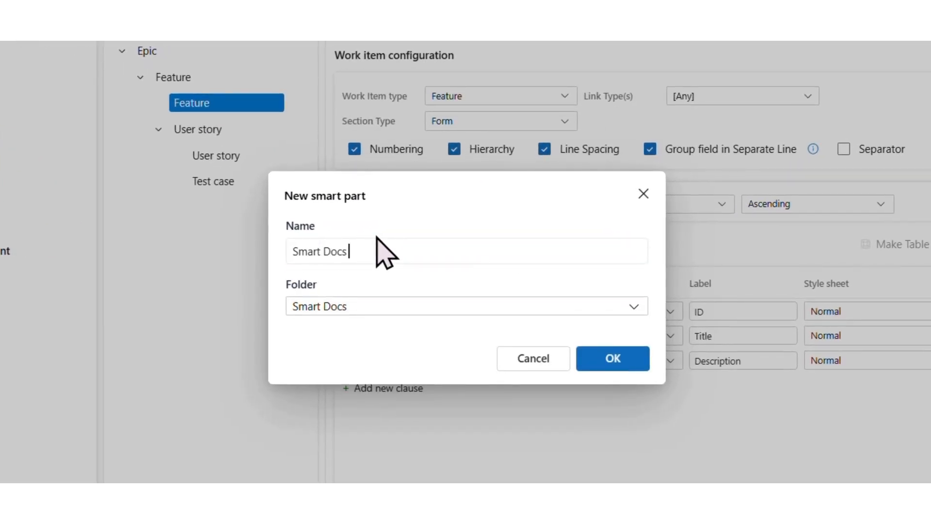
{"action": "type", "text": " demo"}
{"action": "left_click", "coordinate": [358, 312]}
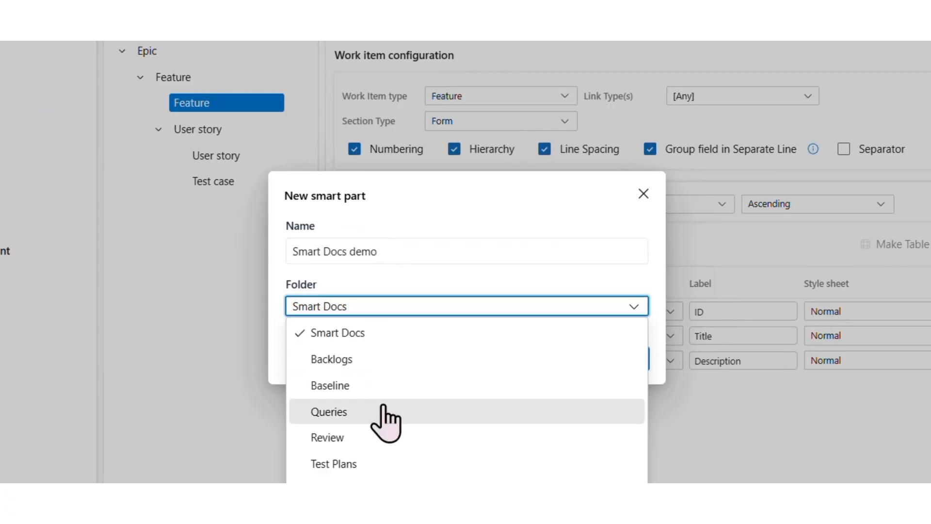
{"action": "left_click", "coordinate": [362, 334]}
{"action": "left_click", "coordinate": [613, 358]}
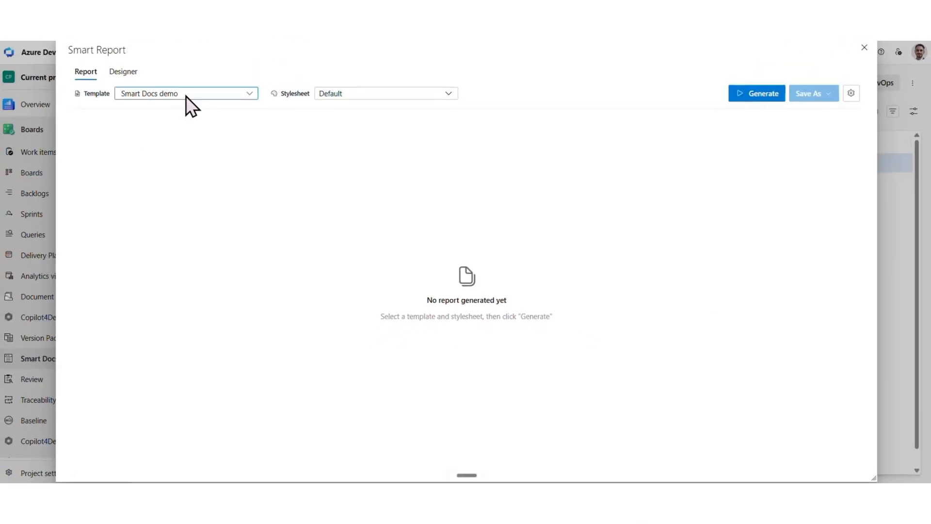
Generate the report using the Smart Docs demo template and the Default stylesheet.
{"action": "left_click", "coordinate": [204, 120]}
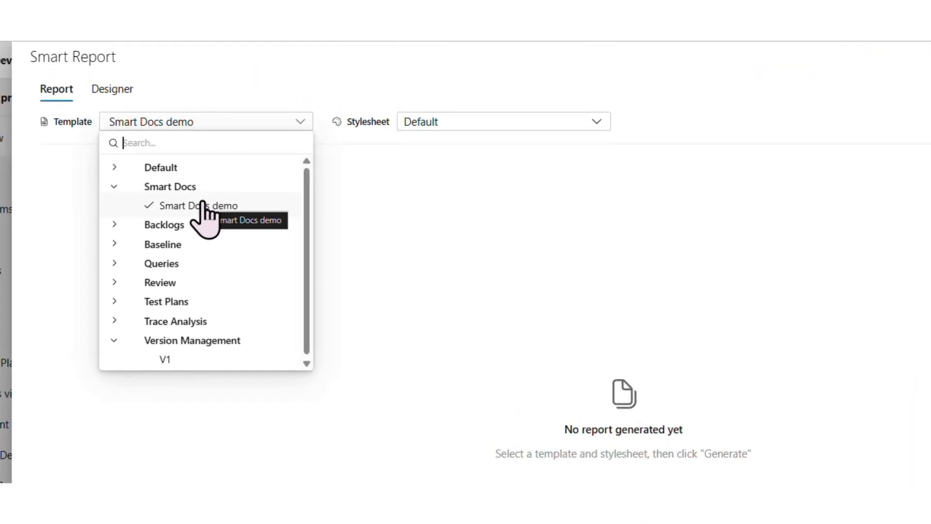
{"action": "left_click", "coordinate": [203, 203]}
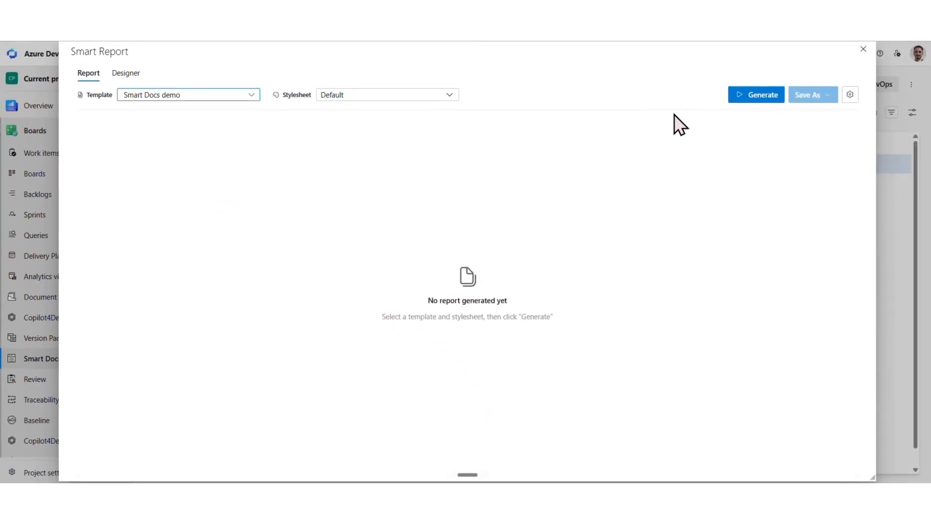
{"action": "left_click", "coordinate": [738, 97]}
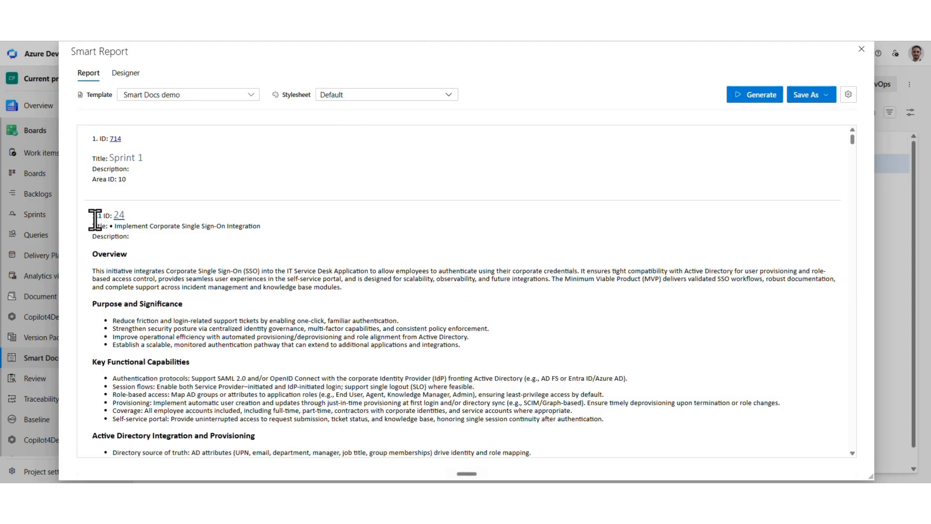
Review the generated report's numbered hierarchy of work items, including their titles and descriptions, down to the test cases.
{"action": "scroll", "coordinate": [197, 326], "scroll_direction": "down", "scroll_amount": 12}
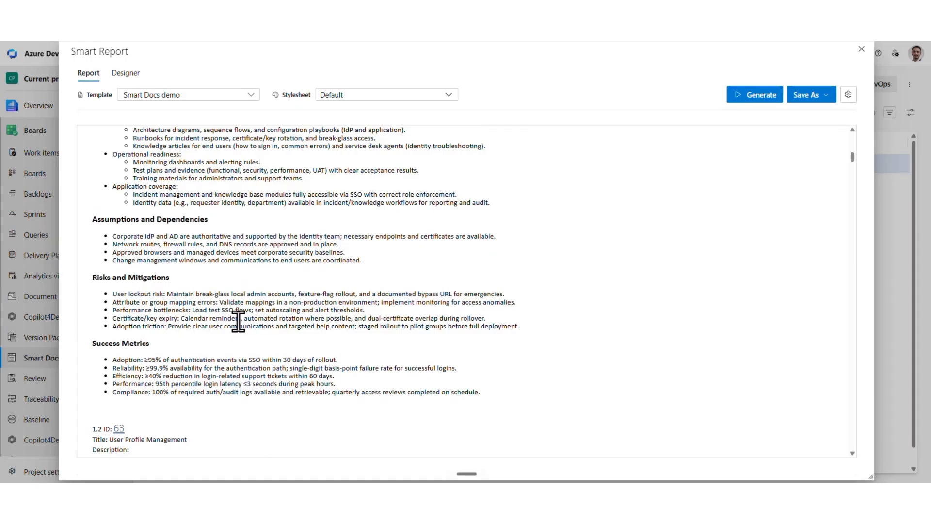
{"action": "scroll", "coordinate": [238, 321], "scroll_direction": "down", "scroll_amount": 3}
{"action": "scroll", "coordinate": [243, 301], "scroll_direction": "down", "scroll_amount": 3}
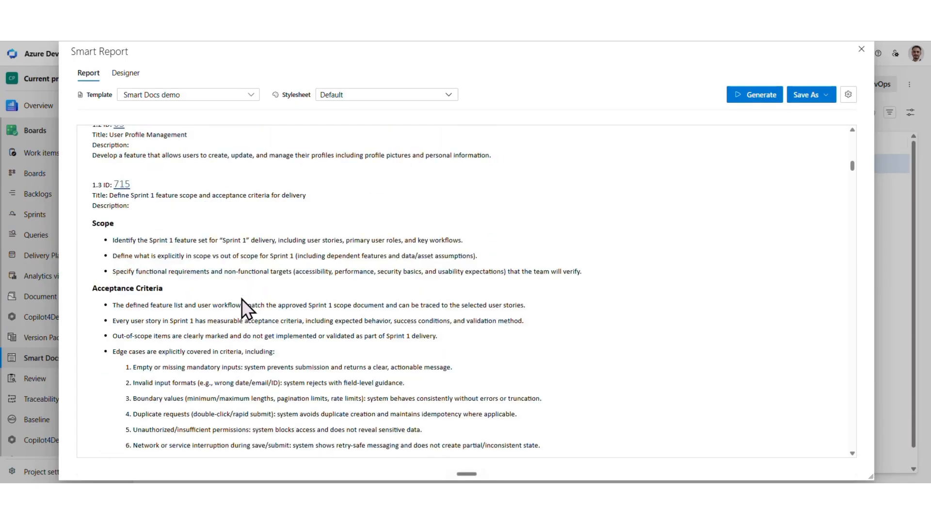
{"action": "scroll", "coordinate": [146, 204], "scroll_direction": "down", "scroll_amount": 4}
{"action": "scroll", "coordinate": [194, 262], "scroll_direction": "down", "scroll_amount": 2}
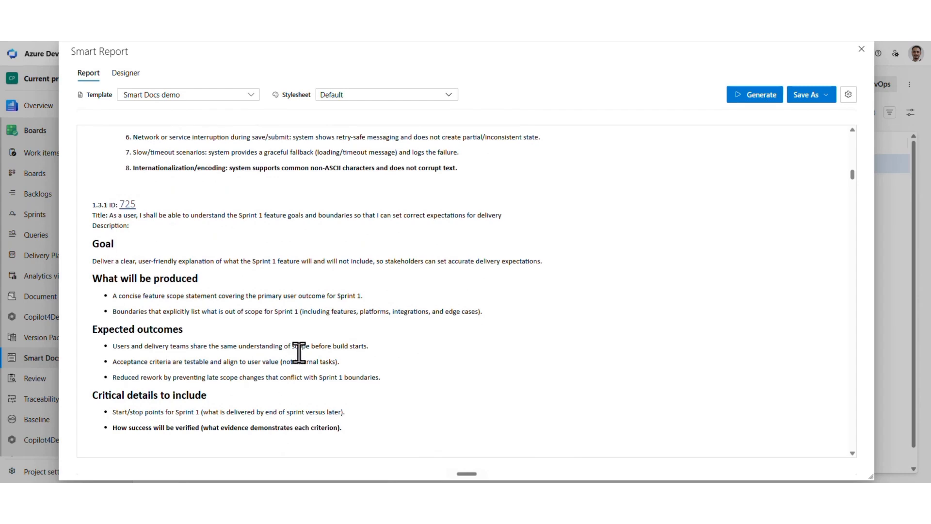
{"action": "scroll", "coordinate": [291, 334], "scroll_direction": "down", "scroll_amount": 5}
{"action": "scroll", "coordinate": [291, 334], "scroll_direction": "down", "scroll_amount": 3}
{"action": "scroll", "coordinate": [289, 319], "scroll_direction": "down", "scroll_amount": 15}
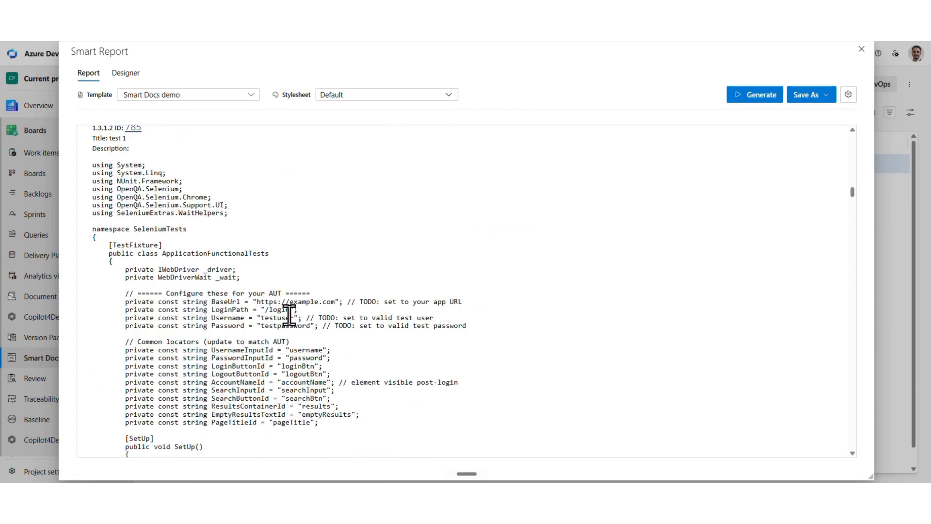
{"action": "scroll", "coordinate": [281, 302], "scroll_direction": "down", "scroll_amount": 15}
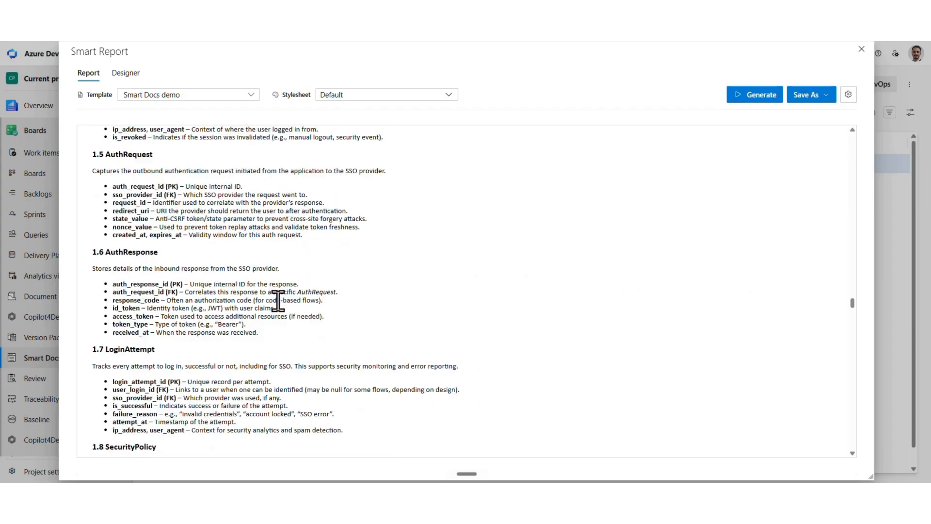